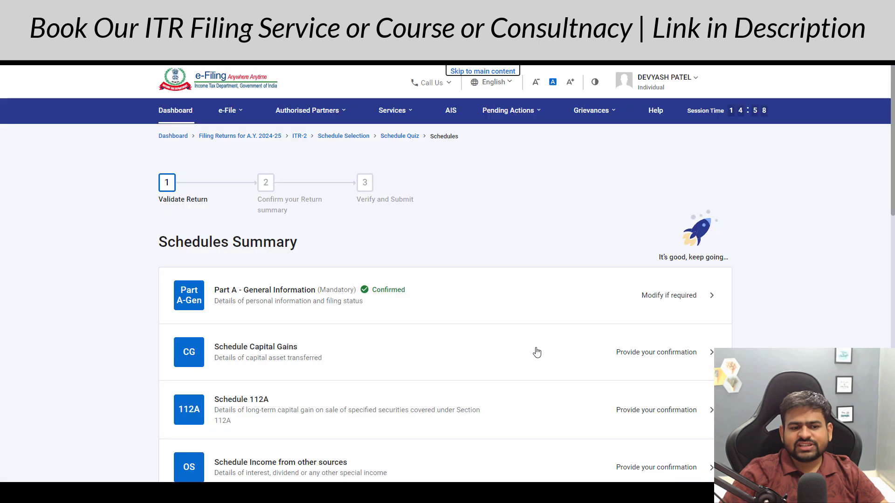
Step: Open Schedule Capital Gains from the schedules summary and dismiss the notice about section 234C interest
{"action": "scroll", "coordinate": [267, 264], "scroll_direction": "down", "scroll_amount": 3}
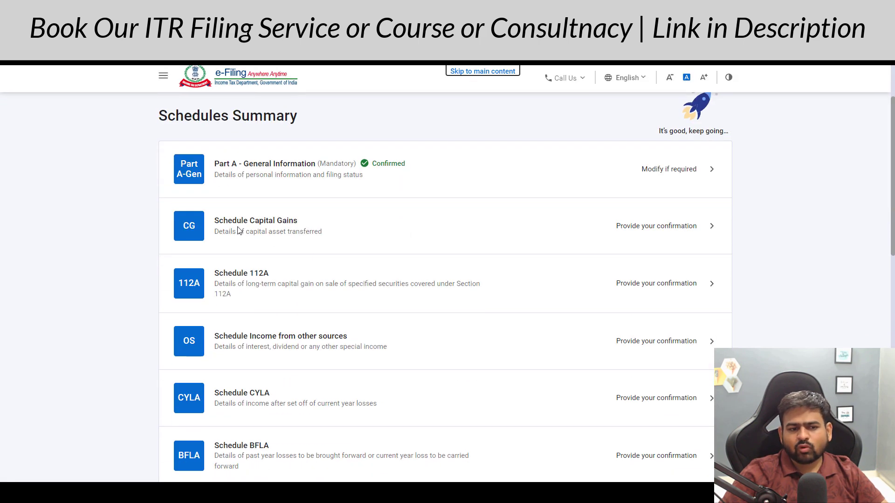
{"action": "left_click", "coordinate": [304, 236]}
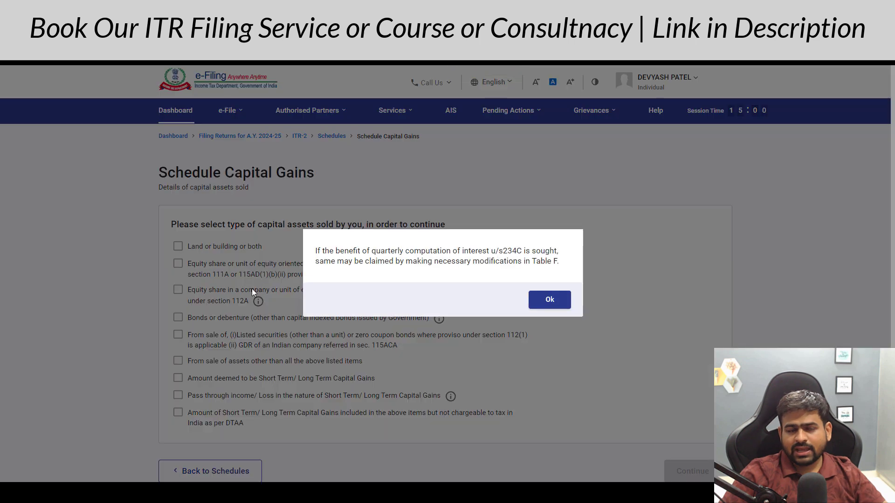
{"action": "left_click", "coordinate": [544, 300]}
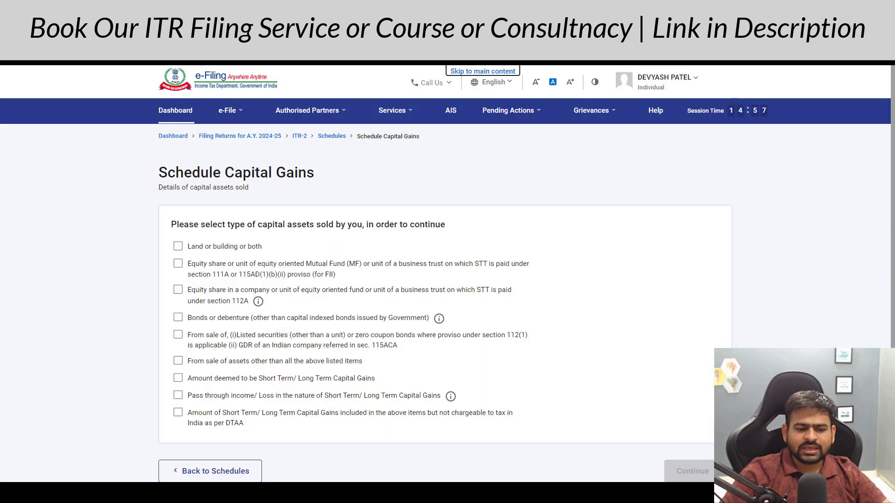
Step: Switch to the Zerodha tax P&L workbook in Excel and examine the short-term and long-term profit rows on the Equity sheet
{"action": "key", "text": "alt+Tab"}
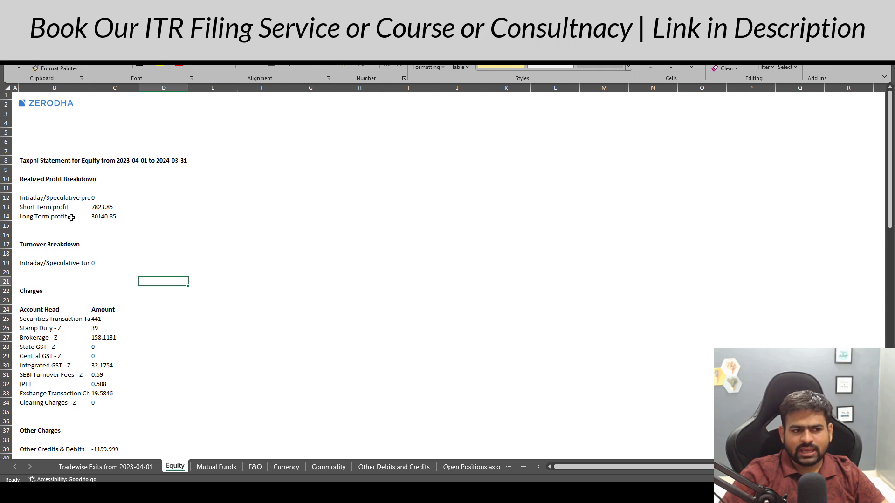
{"action": "scroll", "coordinate": [52, 220], "scroll_direction": "up", "scroll_amount": 5}
{"action": "left_click", "coordinate": [76, 208]}
{"action": "key", "text": "Left"}
{"action": "key", "text": "Left"}
{"action": "key", "text": "Left"}
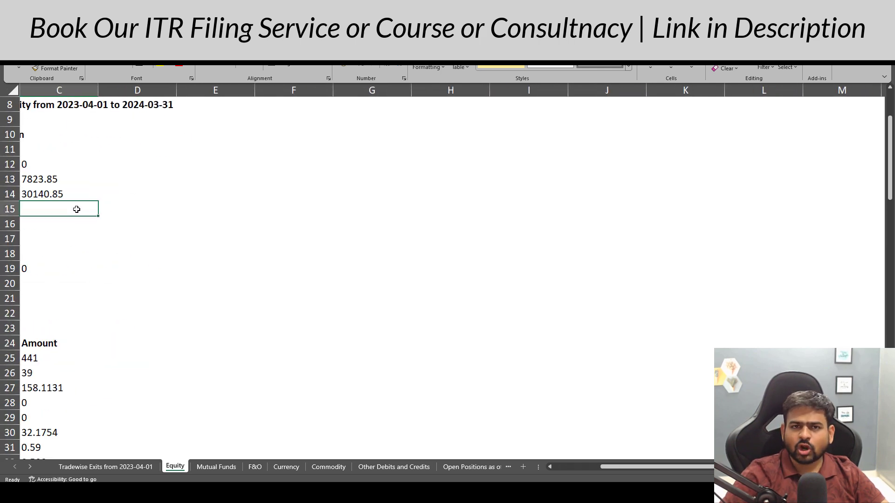
{"action": "key", "text": "Up"}
{"action": "key", "text": "Right"}
{"action": "key", "text": "Up"}
{"action": "key", "text": "shift+Right"}
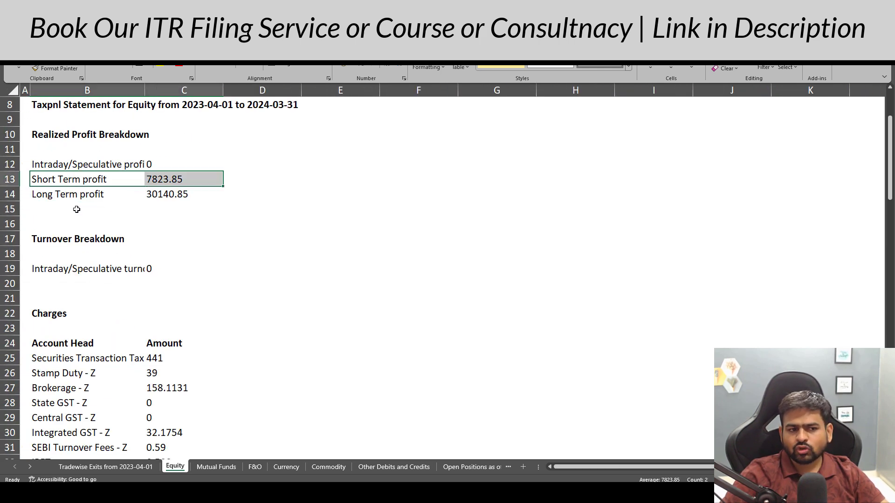
{"action": "key", "text": "shift+Down"}
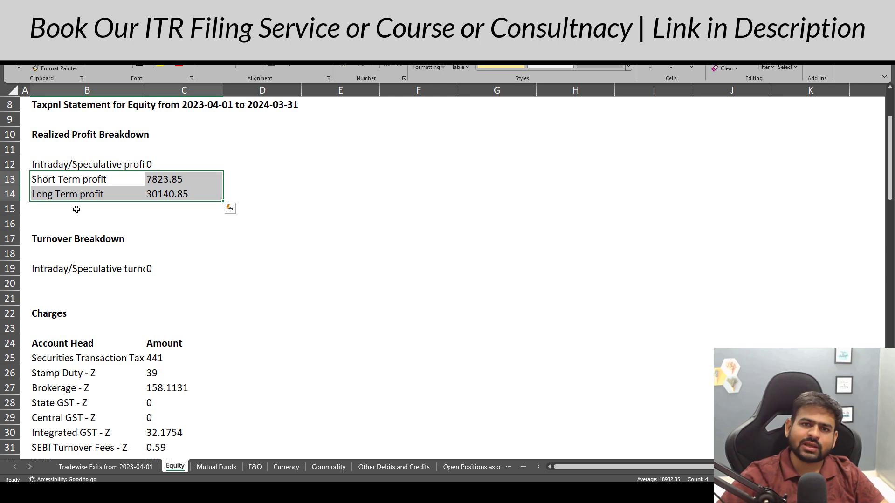
Step: Back in the e-Filing portal, select the STT-paid equity asset types under sections 111A and 112A and continue
{"action": "key", "text": "alt+Tab"}
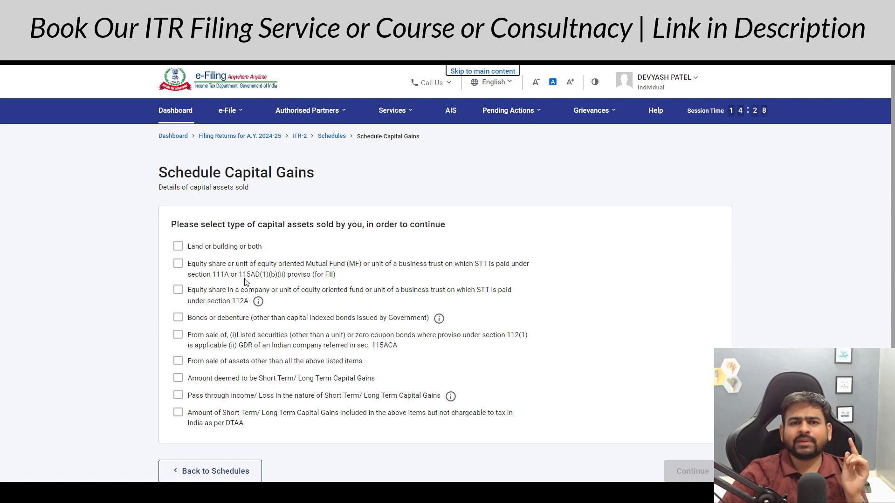
{"action": "left_click_drag", "start_coordinate": [222, 264], "coordinate": [281, 278]}
{"action": "left_click", "coordinate": [178, 264]}
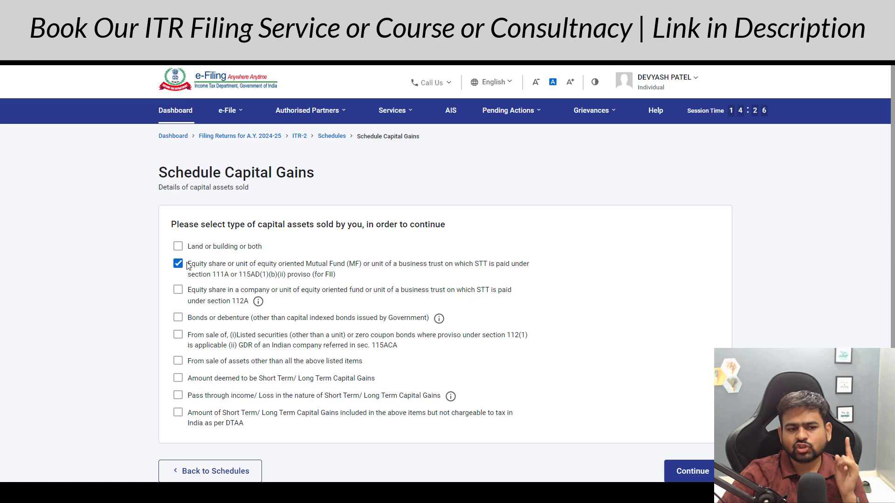
{"action": "left_click_drag", "start_coordinate": [191, 276], "coordinate": [240, 318]}
{"action": "left_click", "coordinate": [179, 290]}
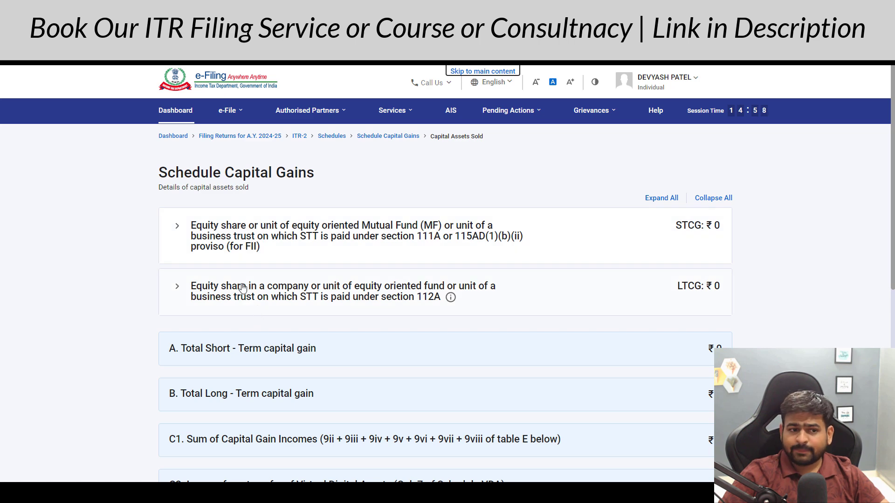
Step: Start adding sale details for the STT-paid equity entry under section 111A and select Section 111A
{"action": "left_click", "coordinate": [176, 243]}
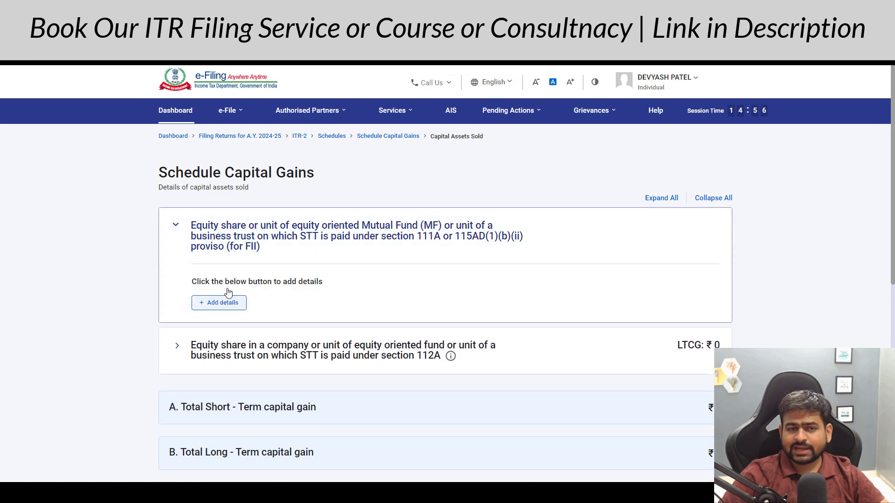
{"action": "left_click", "coordinate": [231, 305]}
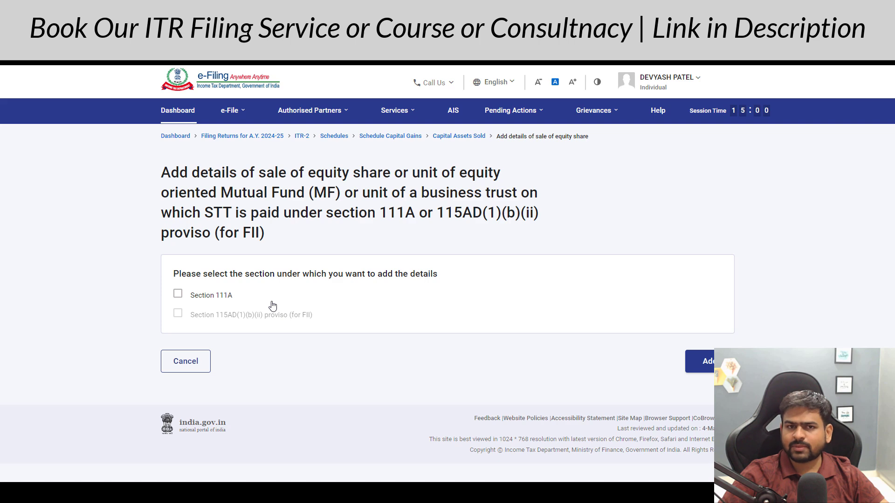
{"action": "left_click", "coordinate": [192, 299]}
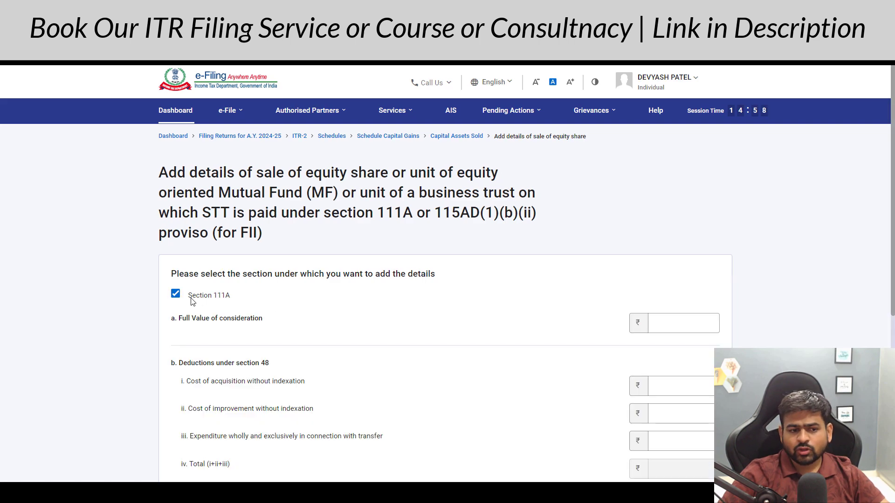
{"action": "left_click_drag", "start_coordinate": [205, 302], "coordinate": [229, 301]}
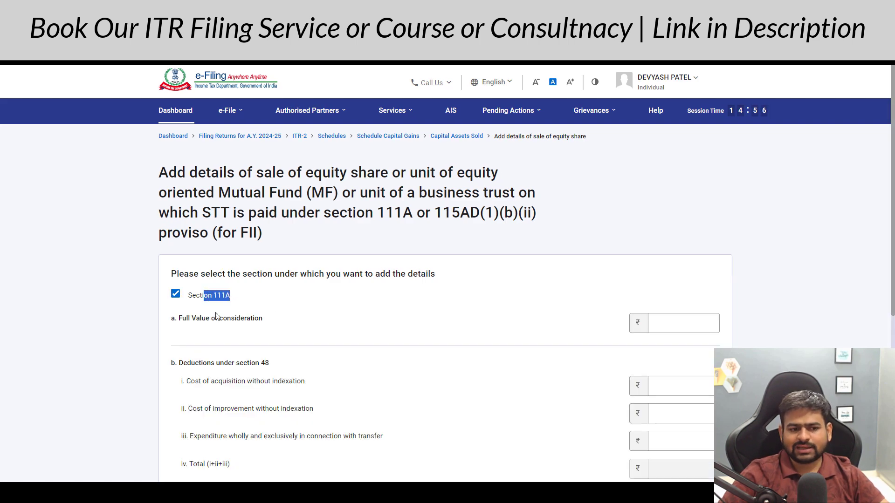
Step: Total the short-term trades' sell values on Excel's Equity sheet and enter 1,28,223 as the portal's full value of consideration
{"action": "left_click_drag", "start_coordinate": [183, 323], "coordinate": [287, 327]}
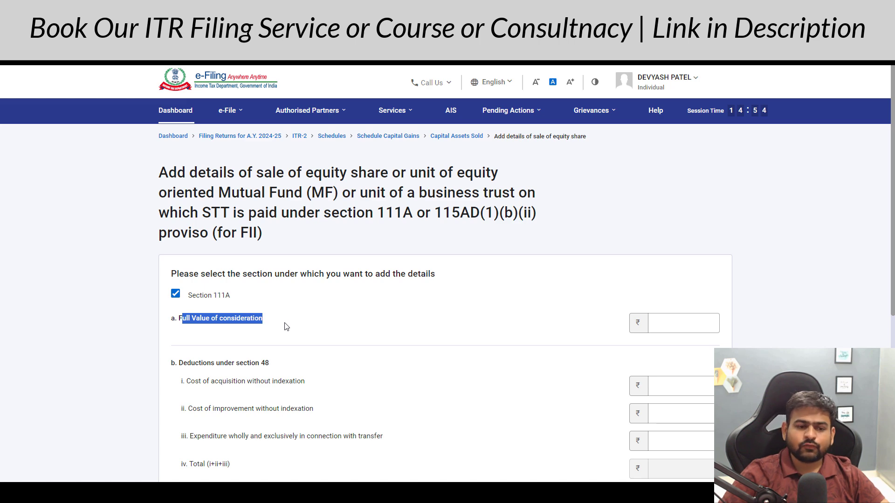
{"action": "left_click", "coordinate": [681, 327]}
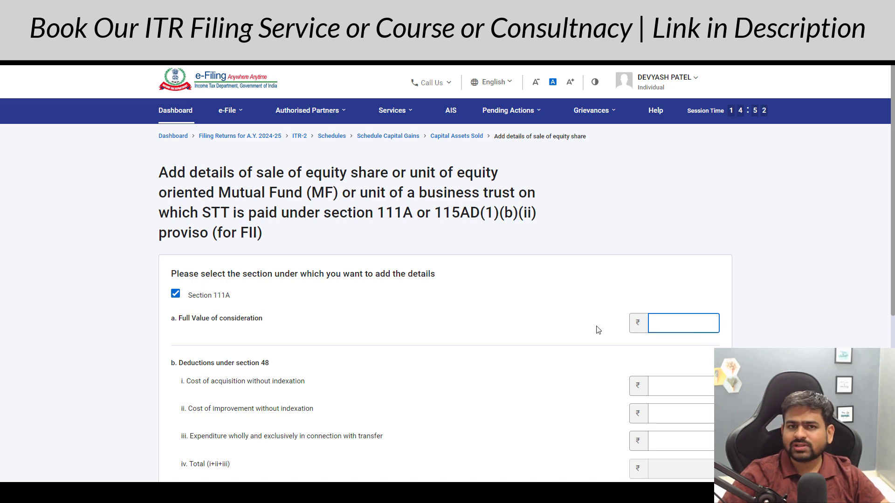
{"action": "key", "text": "alt+Tab"}
{"action": "scroll", "coordinate": [186, 260], "scroll_direction": "down", "scroll_amount": 6}
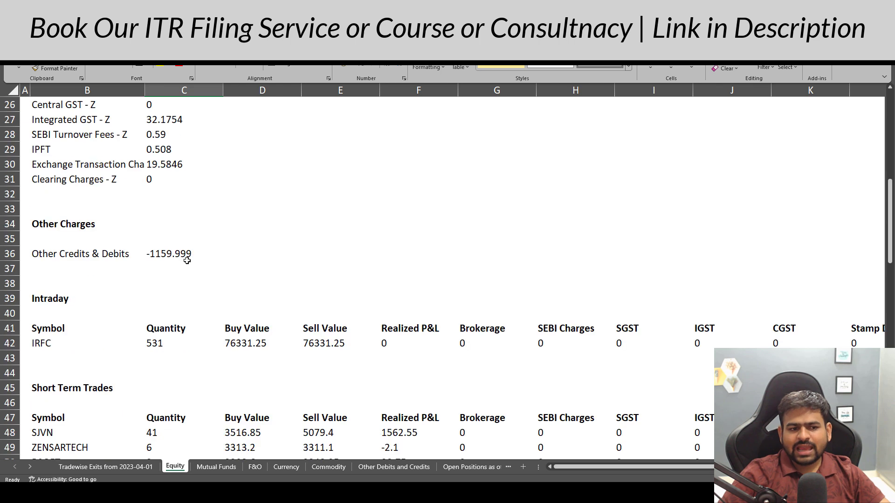
{"action": "scroll", "coordinate": [187, 261], "scroll_direction": "down", "scroll_amount": 6}
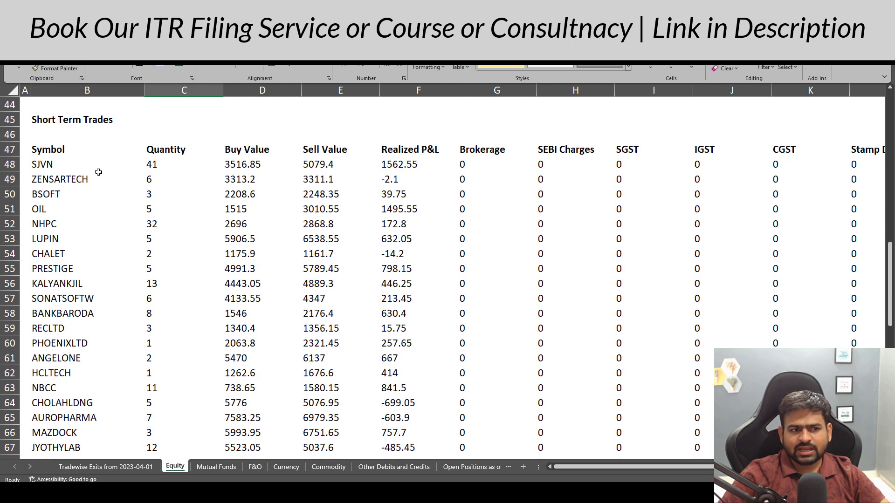
{"action": "left_click_drag", "start_coordinate": [67, 164], "coordinate": [70, 403]}
{"action": "left_click", "coordinate": [271, 170]}
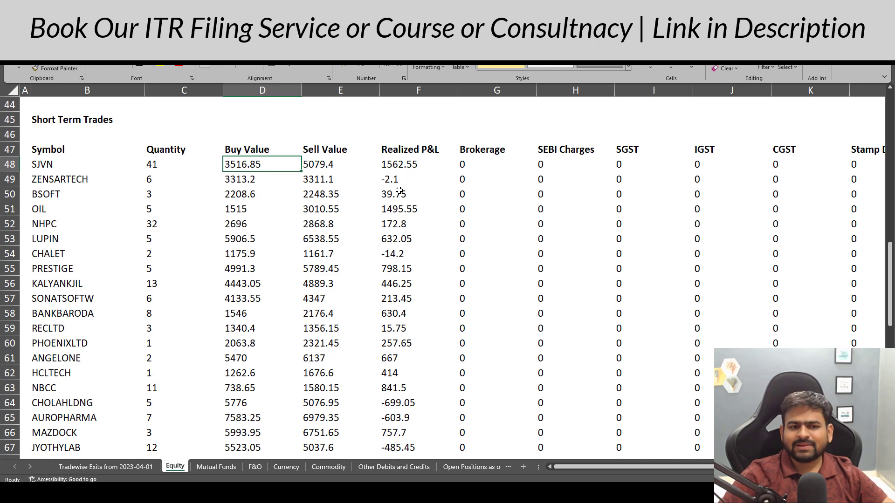
{"action": "key", "text": "Right"}
{"action": "key", "text": "ctrl+shift+Down"}
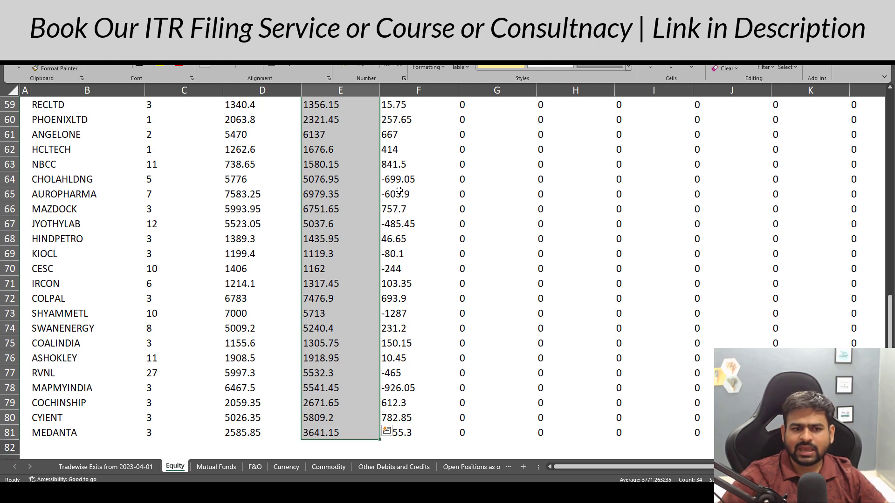
{"action": "scroll", "coordinate": [352, 190], "scroll_direction": "down", "scroll_amount": 4}
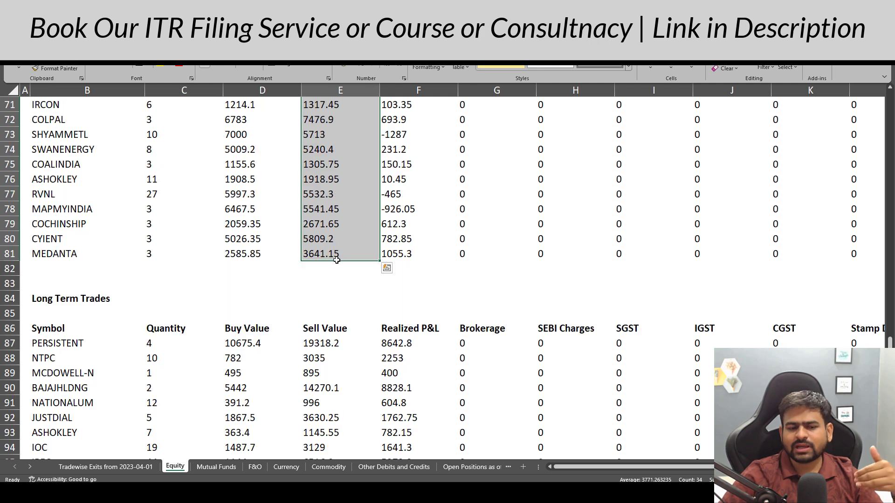
{"action": "scroll", "coordinate": [350, 141], "scroll_direction": "up", "scroll_amount": 8}
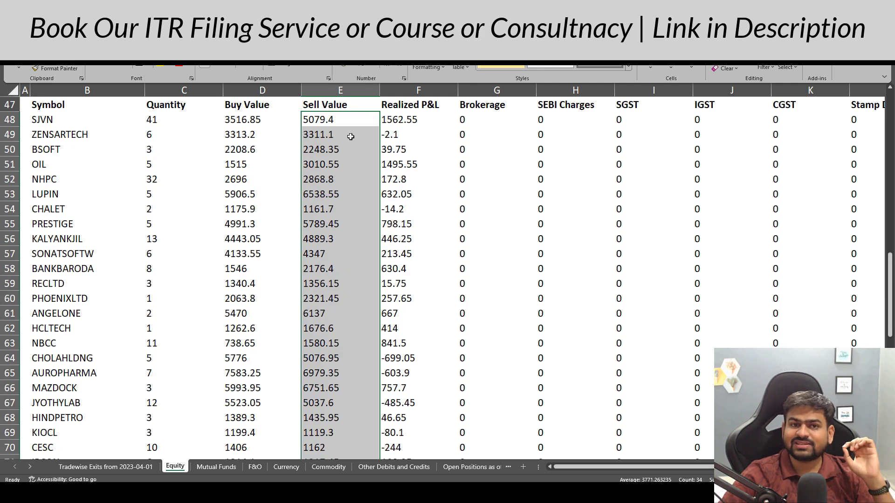
{"action": "key", "text": "alt+Tab"}
Step: Total the short-term trades' buy values on Excel's Equity sheet and enter 1,20,399 as the portal's cost of acquisition without indexation
{"action": "left_click_drag", "start_coordinate": [187, 386], "coordinate": [270, 387]}
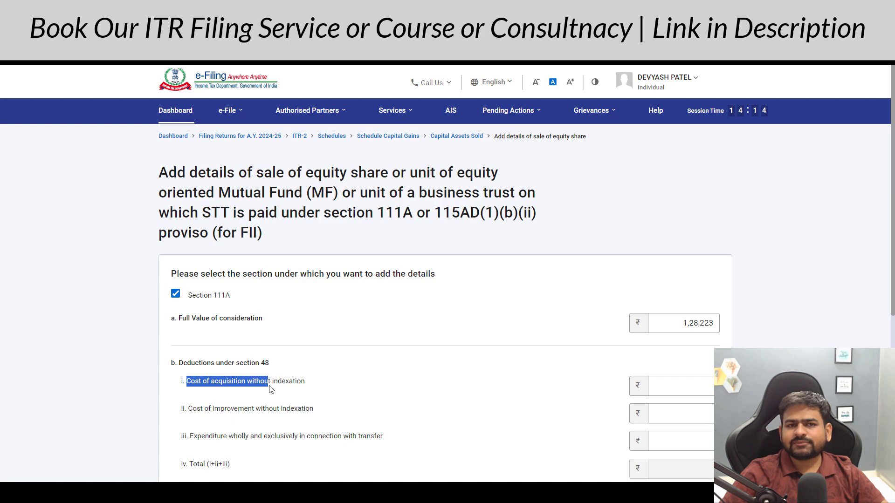
{"action": "key", "text": "alt+Tab"}
{"action": "scroll", "coordinate": [224, 317], "scroll_direction": "up", "scroll_amount": 10}
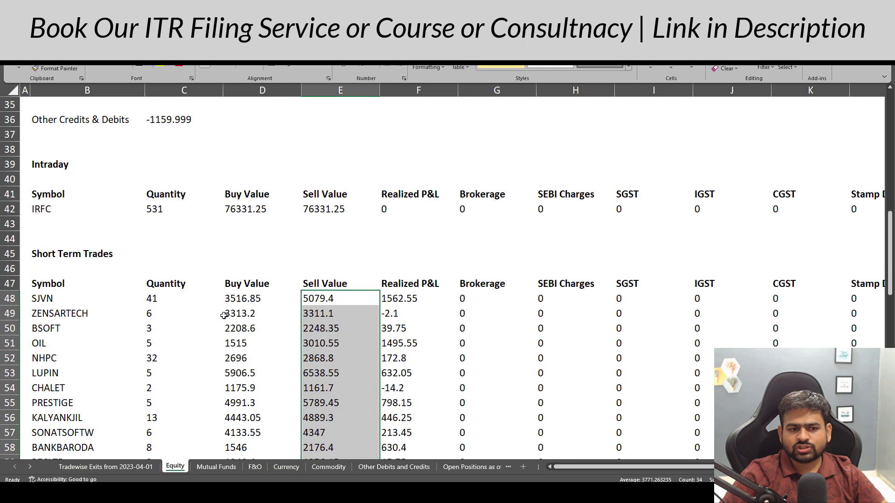
{"action": "left_click", "coordinate": [242, 305]}
{"action": "scroll", "coordinate": [265, 343], "scroll_direction": "down", "scroll_amount": 6}
{"action": "scroll", "coordinate": [265, 343], "scroll_direction": "down", "scroll_amount": 4}
{"action": "left_click", "coordinate": [247, 348], "text": "shift"}
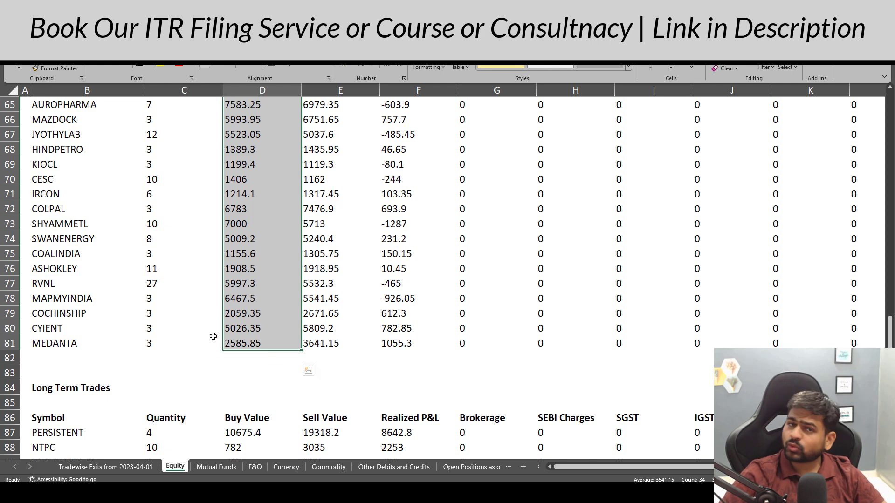
{"action": "scroll", "coordinate": [255, 377], "scroll_direction": "up", "scroll_amount": 8}
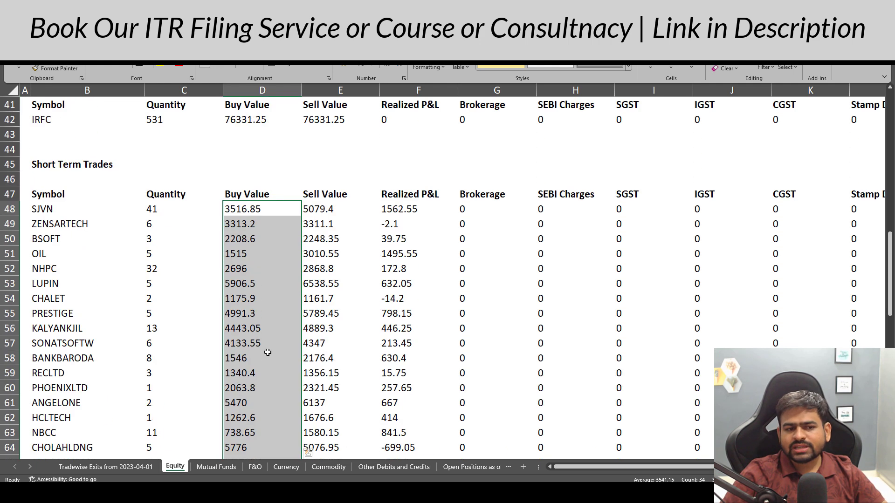
{"action": "left_click_drag", "start_coordinate": [314, 210], "coordinate": [320, 370]}
{"action": "scroll", "coordinate": [326, 208], "scroll_direction": "down", "scroll_amount": 6}
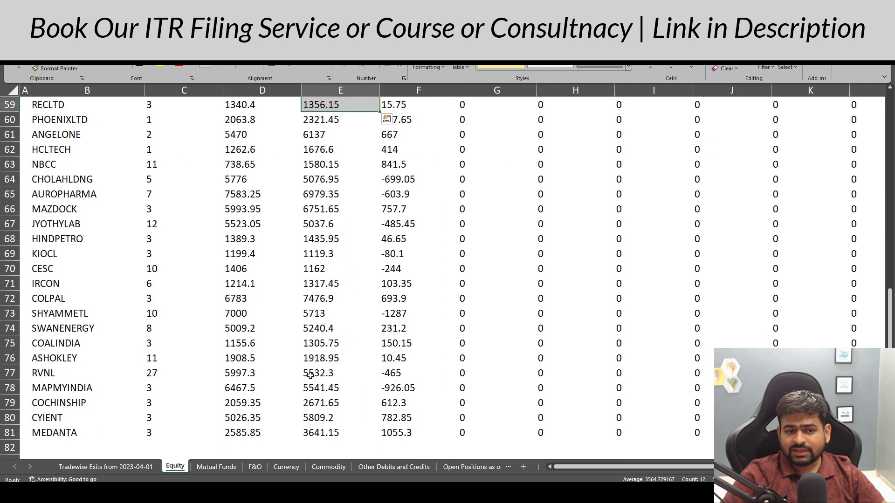
{"action": "key", "text": "alt+Tab"}
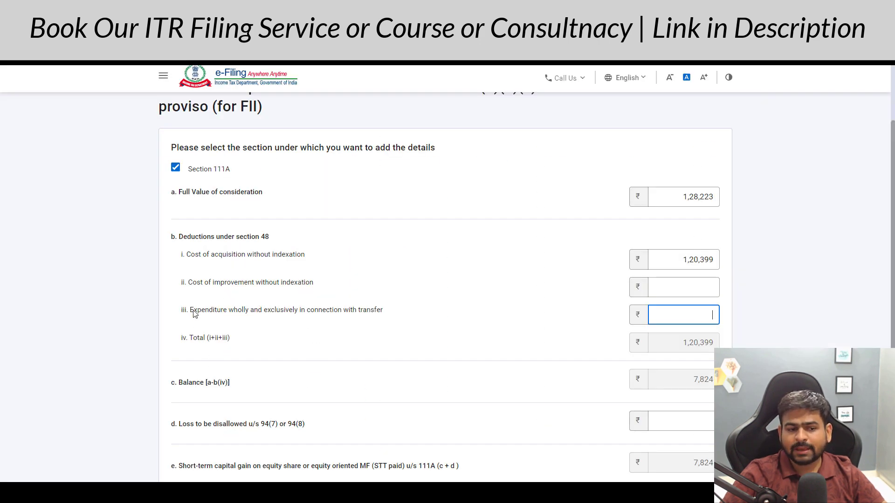
Step: Review the remaining deduction fields and compare the section 111A balance with the short-term and long-term profits on Excel's Equity sheet
{"action": "left_click_drag", "start_coordinate": [195, 314], "coordinate": [274, 315]}
{"action": "left_click", "coordinate": [684, 315]}
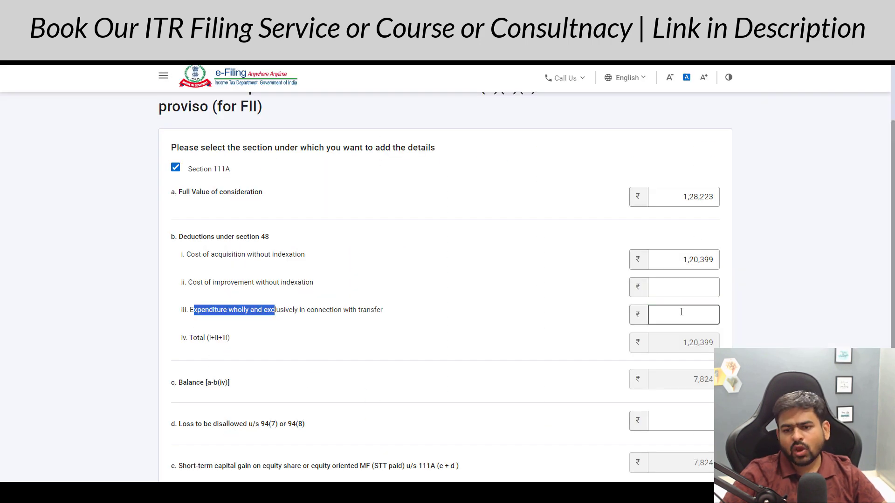
{"action": "scroll", "coordinate": [703, 301], "scroll_direction": "down", "scroll_amount": 2}
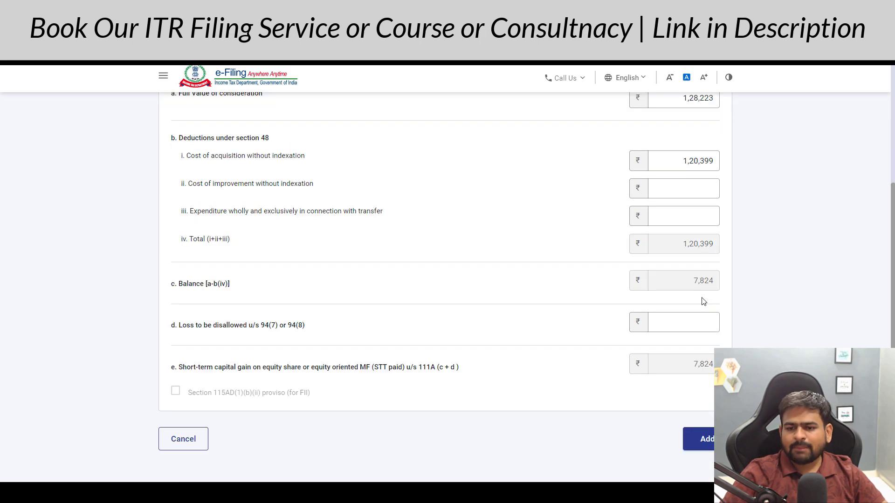
{"action": "left_click_drag", "start_coordinate": [709, 286], "coordinate": [719, 286]}
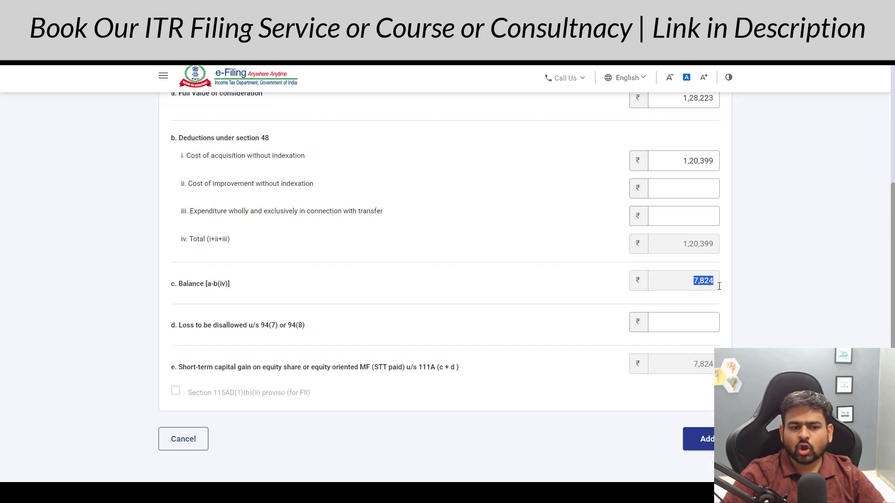
{"action": "key", "text": "alt+Tab"}
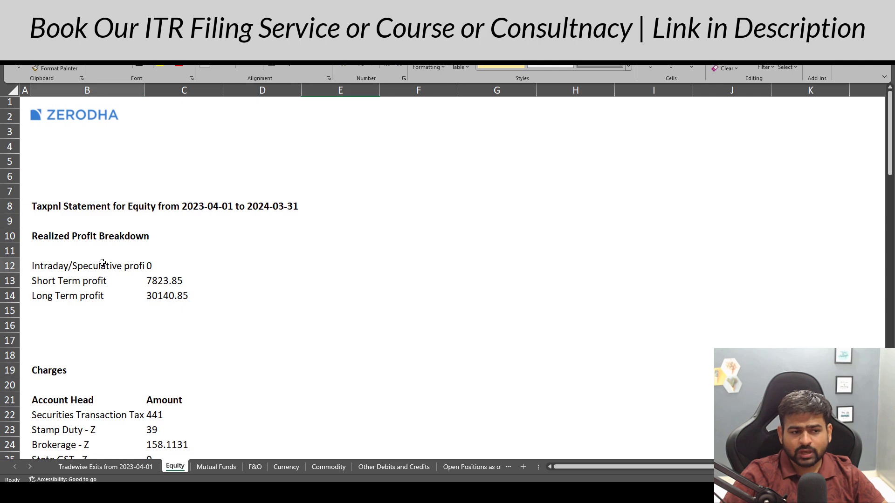
{"action": "left_click", "coordinate": [64, 280]}
{"action": "left_click", "coordinate": [176, 278]}
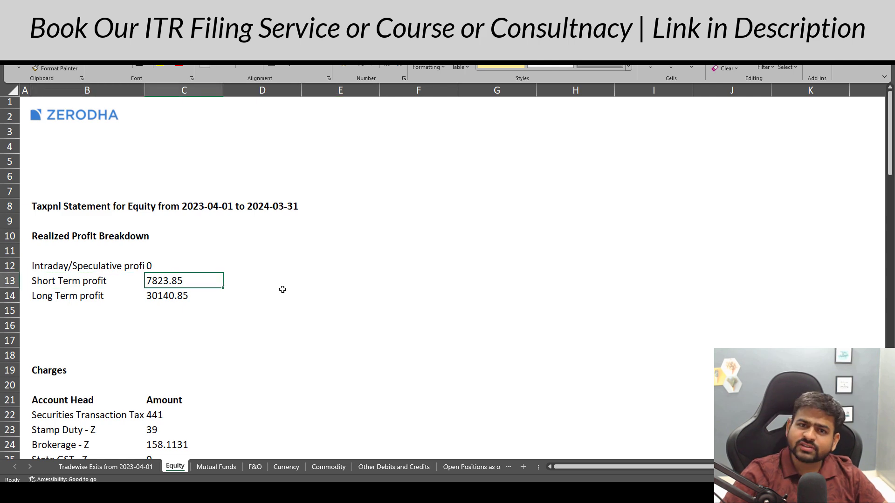
{"action": "scroll", "coordinate": [282, 289], "scroll_direction": "down", "scroll_amount": 2}
{"action": "left_click", "coordinate": [168, 210]}
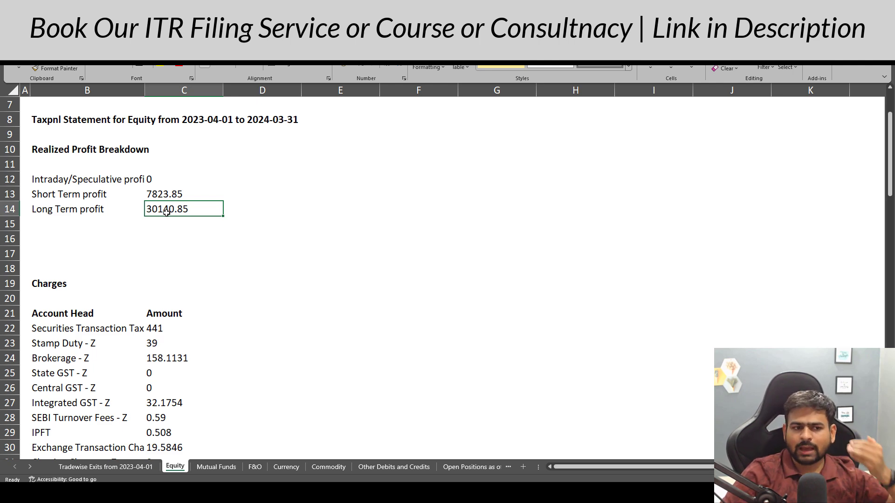
{"action": "key", "text": "alt+Tab"}
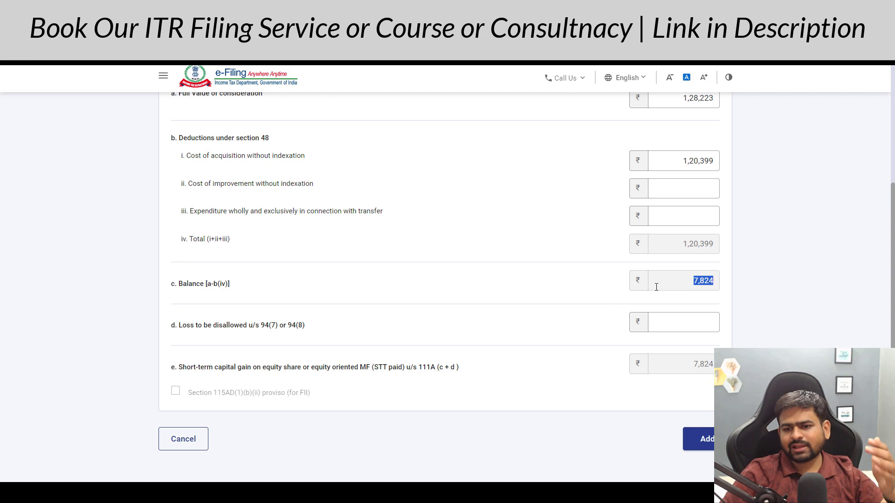
Step: Add the section 111A entry, open the section 112A equity entry and start adding share details in its Schedule 112A
{"action": "left_click", "coordinate": [698, 439]}
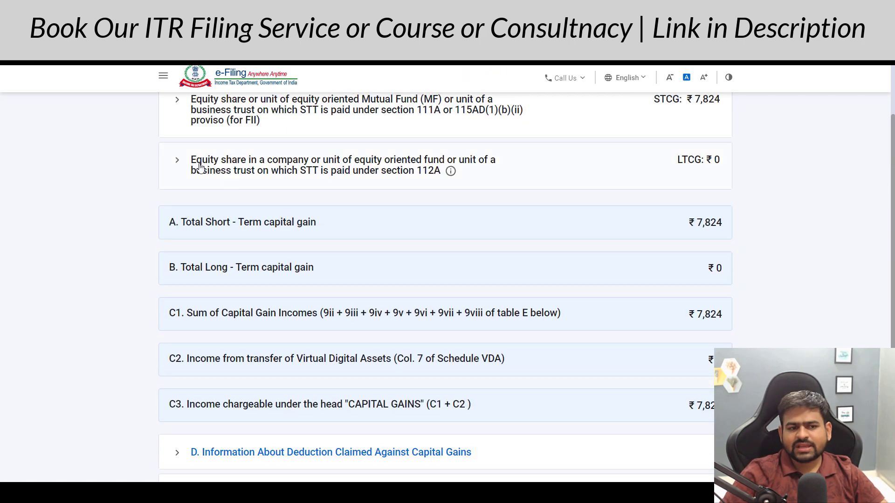
{"action": "left_click", "coordinate": [200, 166]}
{"action": "left_click", "coordinate": [222, 239]}
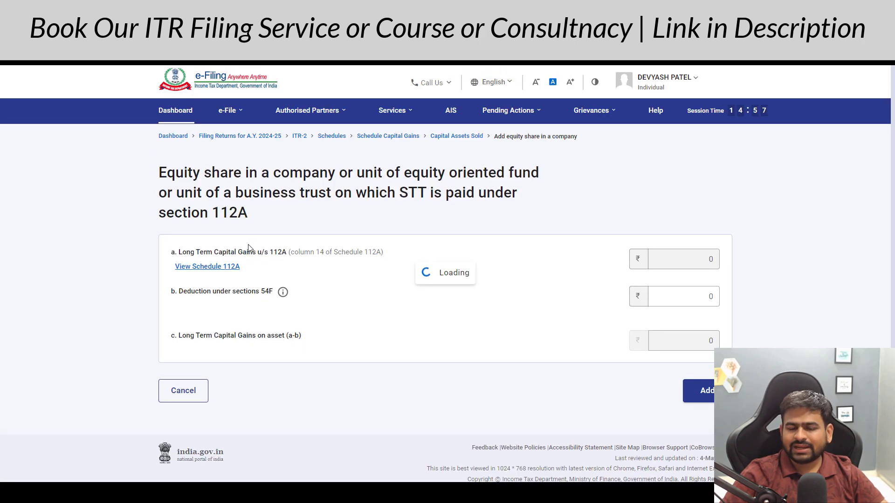
{"action": "left_click", "coordinate": [223, 270]}
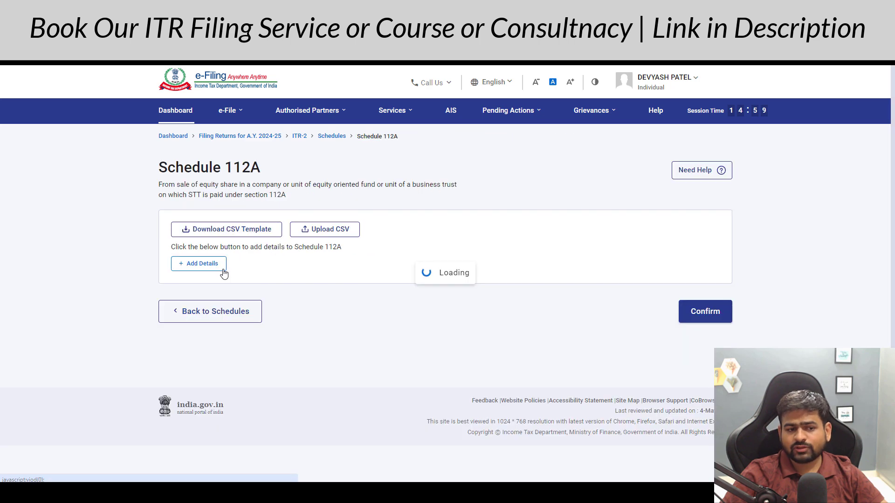
{"action": "left_click", "coordinate": [224, 269]}
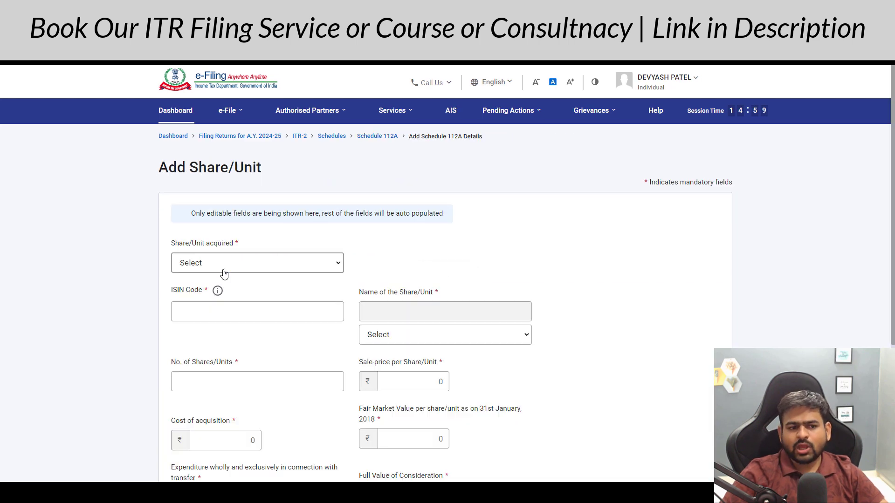
Step: Set the period in which the share/unit was acquired to After 31st January, 2018
{"action": "scroll", "coordinate": [225, 271], "scroll_direction": "down", "scroll_amount": 1}
{"action": "key", "text": "alt+Tab"}
{"action": "key", "text": "alt+Tab"}
{"action": "left_click", "coordinate": [232, 268]}
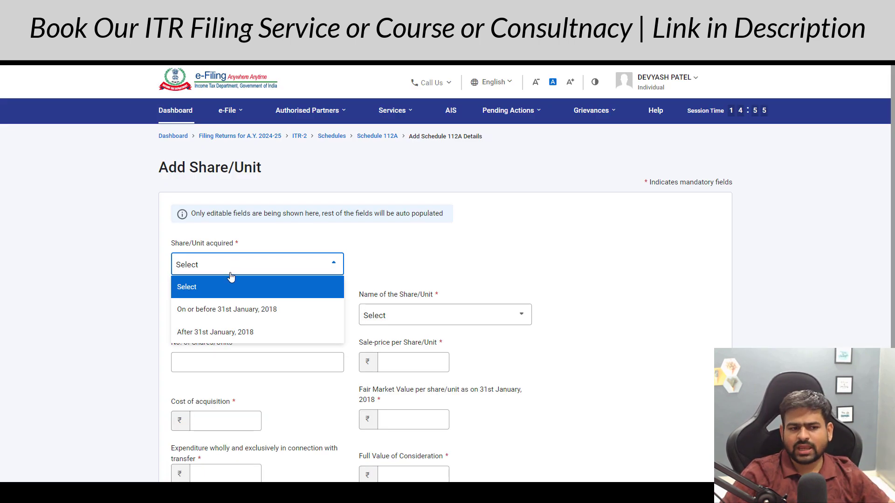
{"action": "left_click", "coordinate": [218, 339]}
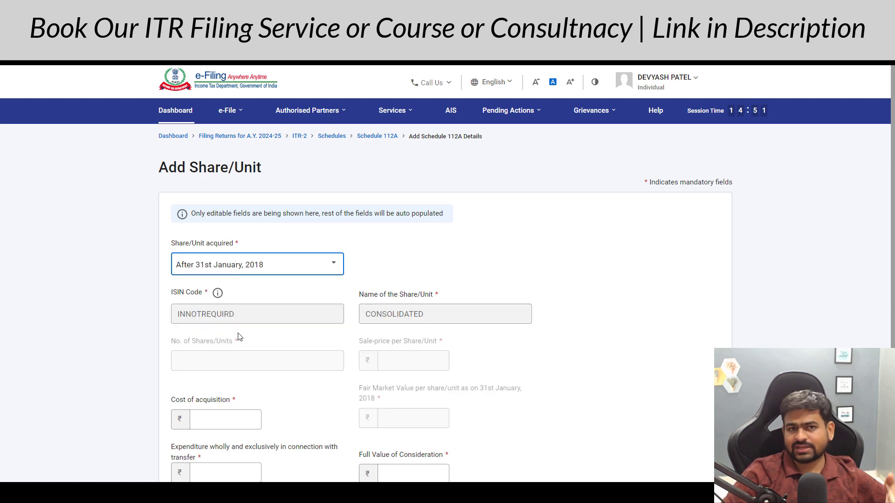
Step: Check the fields required for shares acquired on or before 31st January, 2018, and return to After 31st January, 2018
{"action": "left_click", "coordinate": [256, 272]}
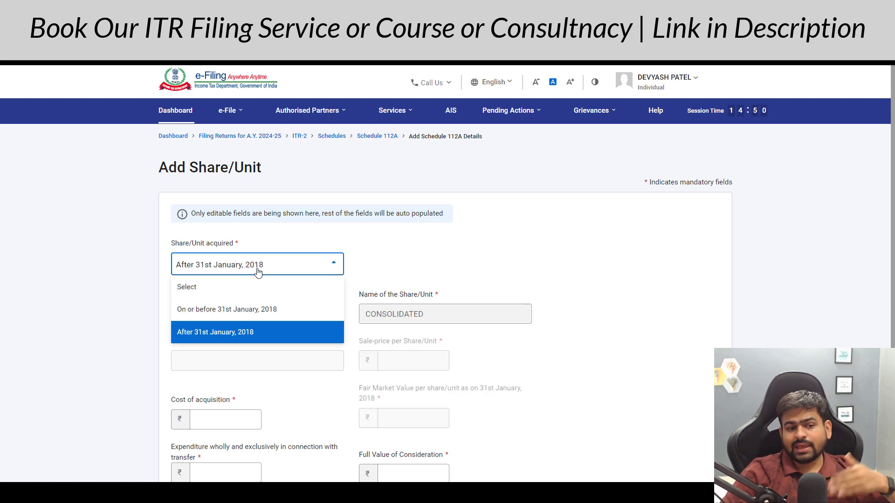
{"action": "left_click", "coordinate": [236, 312]}
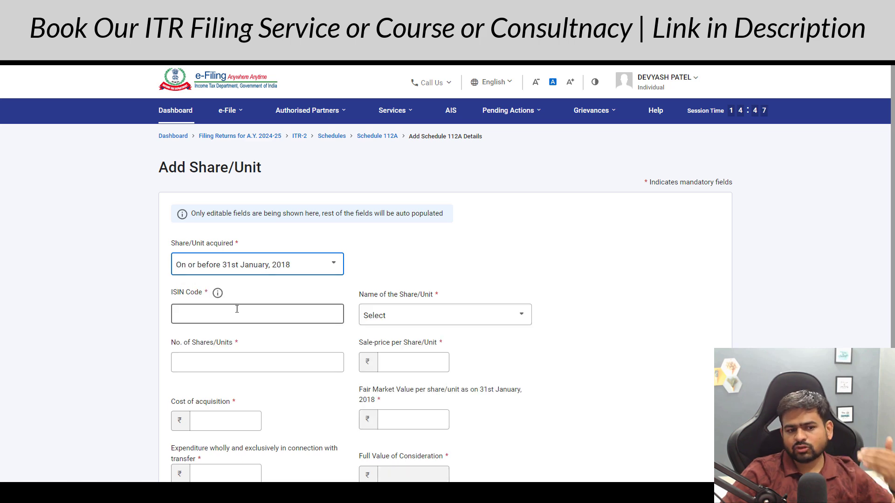
{"action": "scroll", "coordinate": [239, 261], "scroll_direction": "down", "scroll_amount": 3}
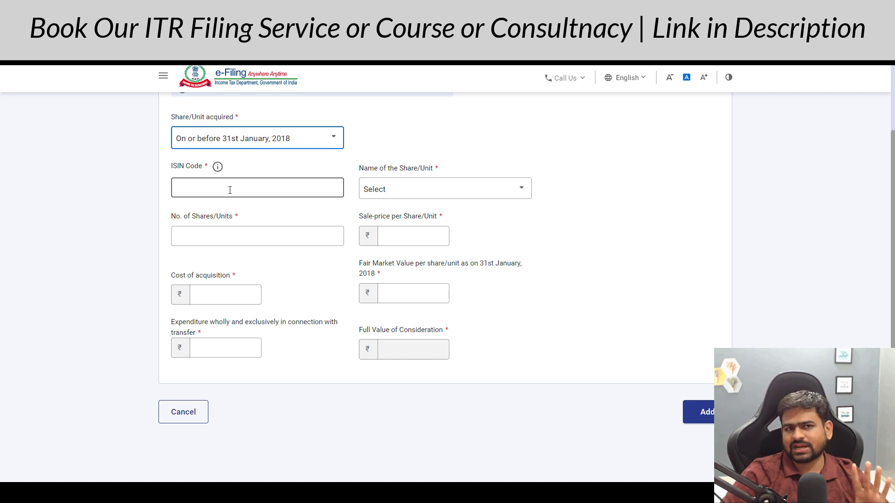
{"action": "left_click", "coordinate": [234, 139]}
{"action": "left_click", "coordinate": [210, 206]}
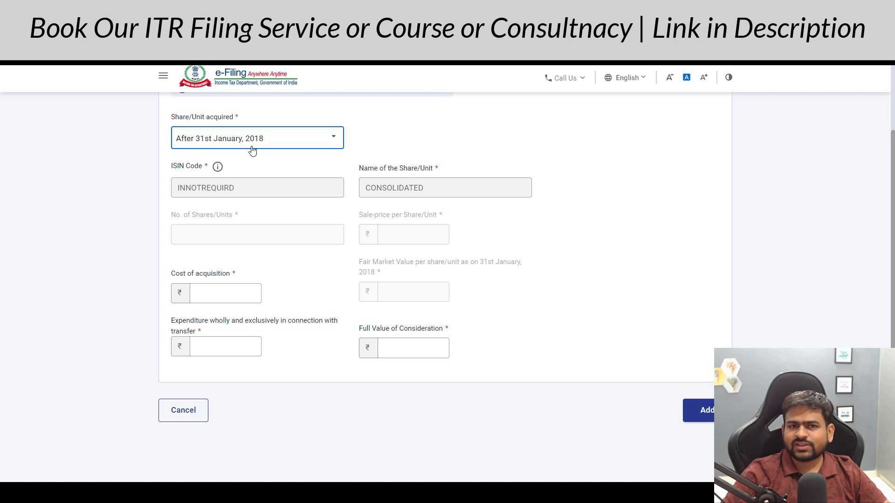
Step: Total the long-term trades' sell values on Excel's Equity sheet and enter 53,987 as the portal's full value of consideration
{"action": "left_click", "coordinate": [219, 292]}
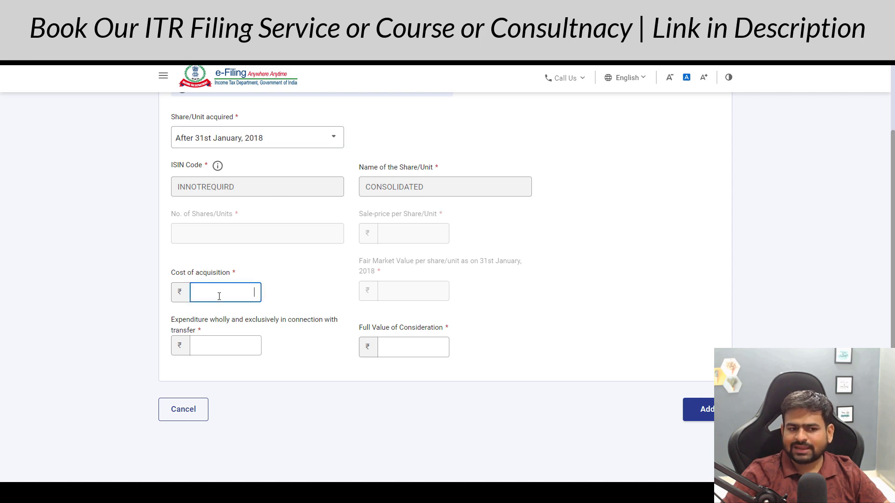
{"action": "left_click", "coordinate": [409, 350]}
{"action": "left_click_drag", "start_coordinate": [373, 360], "coordinate": [425, 360]}
{"action": "left_click", "coordinate": [396, 375]}
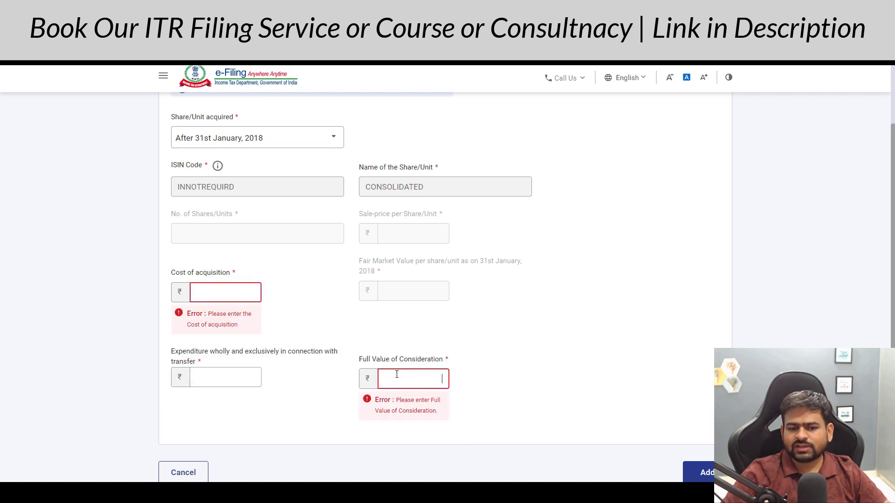
{"action": "key", "text": "alt+Tab"}
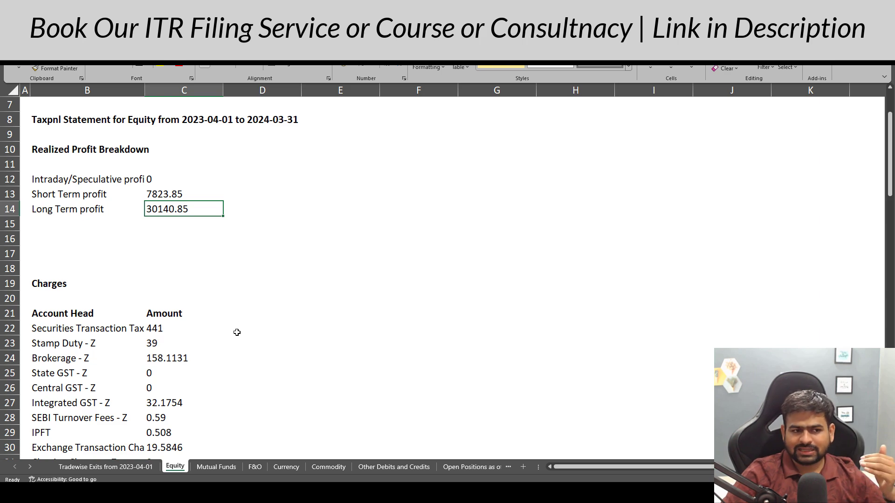
{"action": "scroll", "coordinate": [237, 333], "scroll_direction": "down", "scroll_amount": 18}
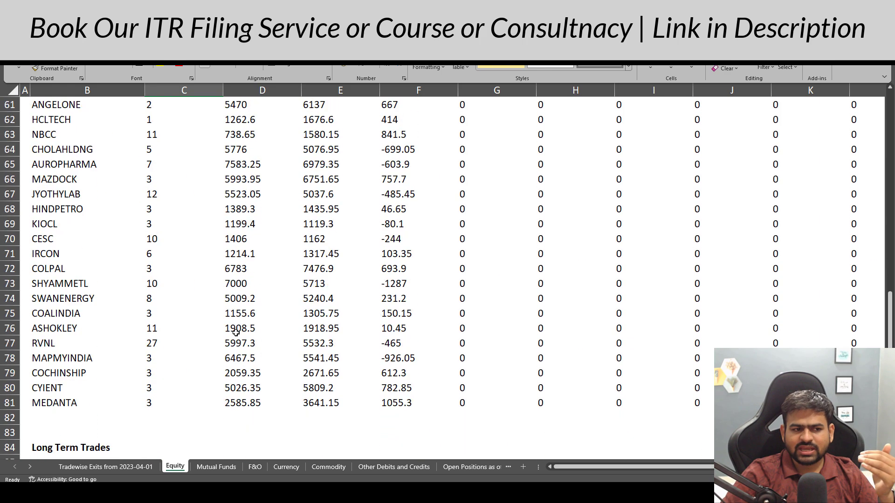
{"action": "scroll", "coordinate": [235, 332], "scroll_direction": "down", "scroll_amount": 6}
{"action": "left_click_drag", "start_coordinate": [238, 224], "coordinate": [273, 379]}
{"action": "left_click", "coordinate": [376, 328]}
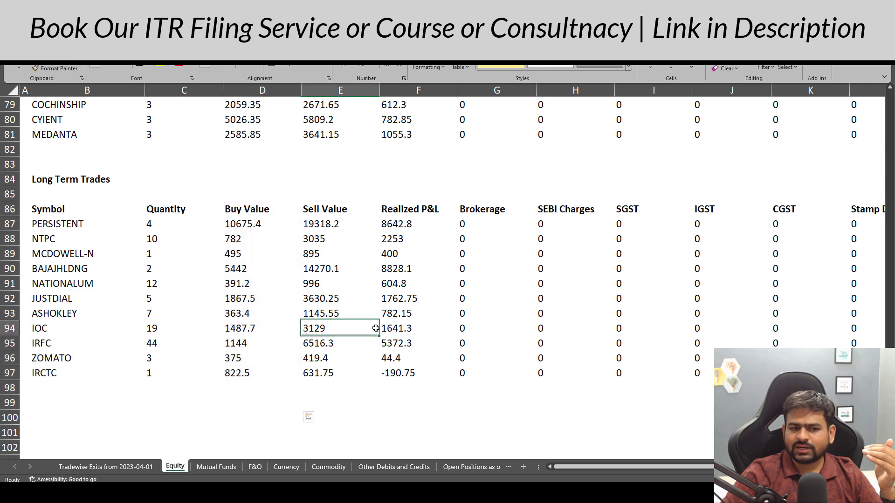
{"action": "left_click_drag", "start_coordinate": [322, 225], "coordinate": [329, 369]}
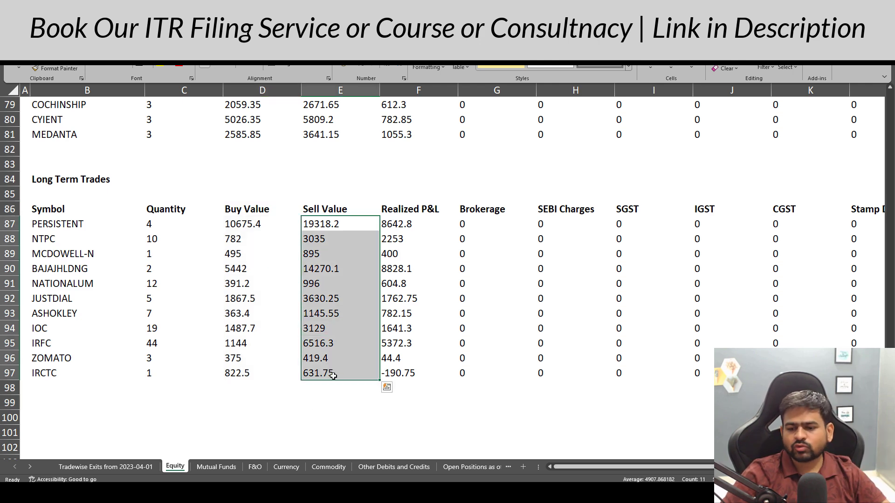
{"action": "key", "text": "alt+Tab"}
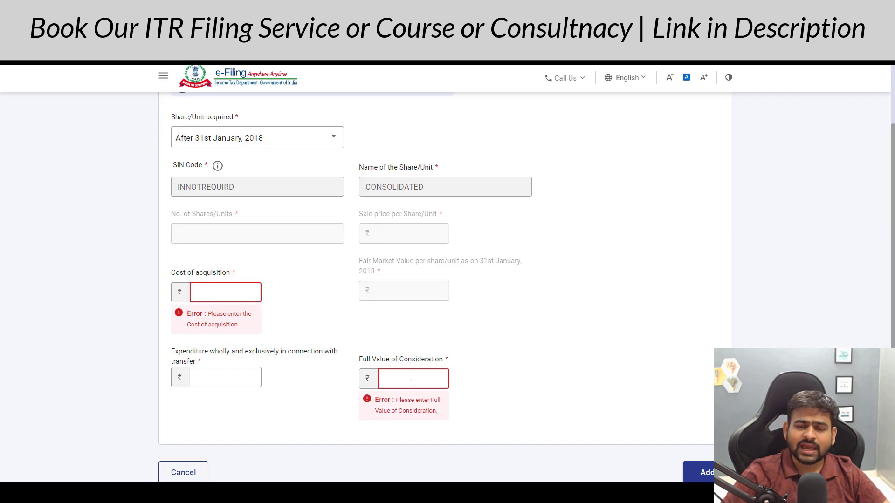
Step: Total the long-term trades' buy values in Excel, enter 23,846 as cost of acquisition and 0 as transfer expenditure, and add the entry
{"action": "key", "text": "alt+Tab"}
{"action": "left_click_drag", "start_coordinate": [242, 225], "coordinate": [245, 376]}
{"action": "key", "text": "alt+Tab"}
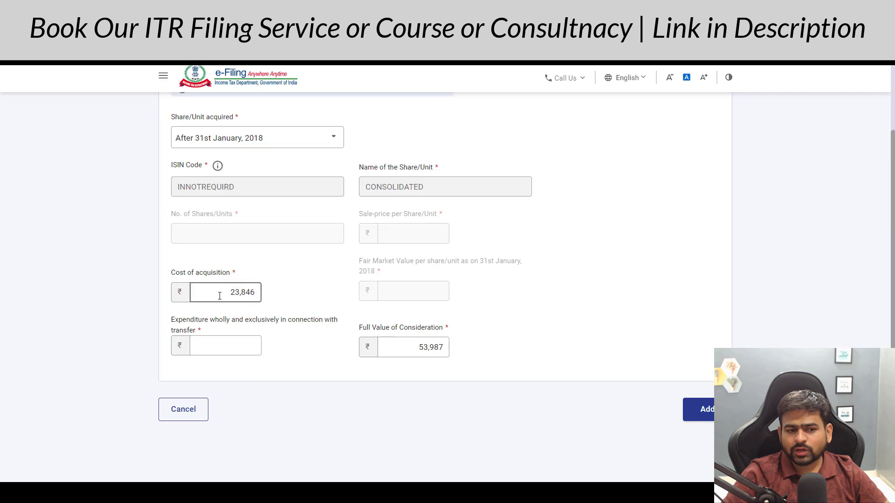
{"action": "left_click_drag", "start_coordinate": [219, 294], "coordinate": [273, 305]}
{"action": "key", "text": "Tab"}
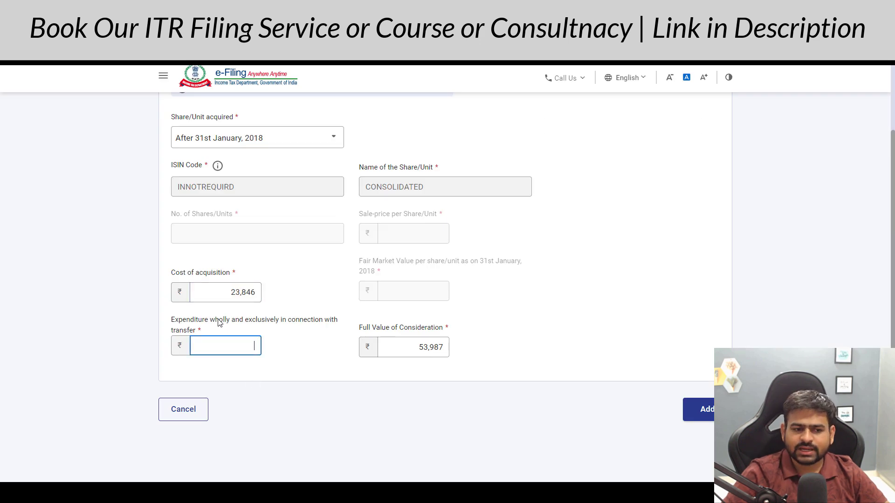
{"action": "left_click_drag", "start_coordinate": [195, 322], "coordinate": [249, 324]}
{"action": "left_click", "coordinate": [244, 341]}
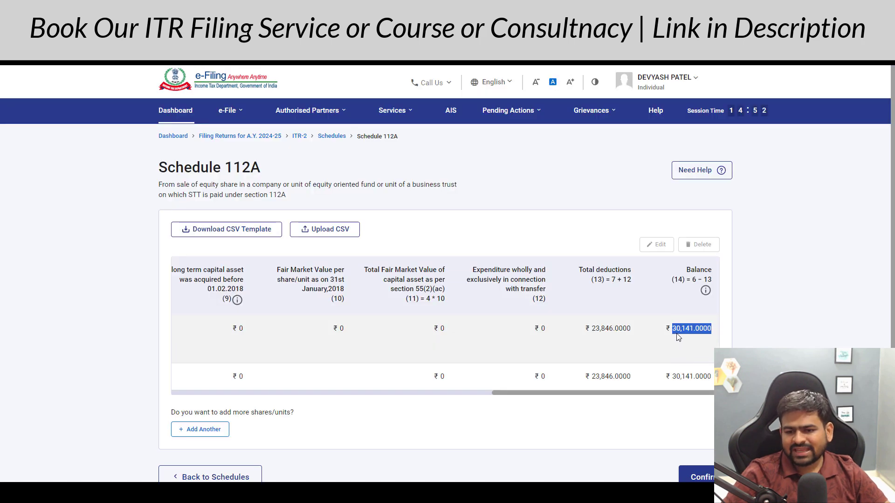
Step: Compare the Schedule 112A balance with the long-term profit on Excel's Equity sheet
{"action": "mouse_move", "coordinate": [679, 336]}
{"action": "left_mouse_down"}
{"action": "mouse_move", "coordinate": [693, 330]}
{"action": "mouse_move", "coordinate": [683, 338]}
{"action": "left_mouse_up"}
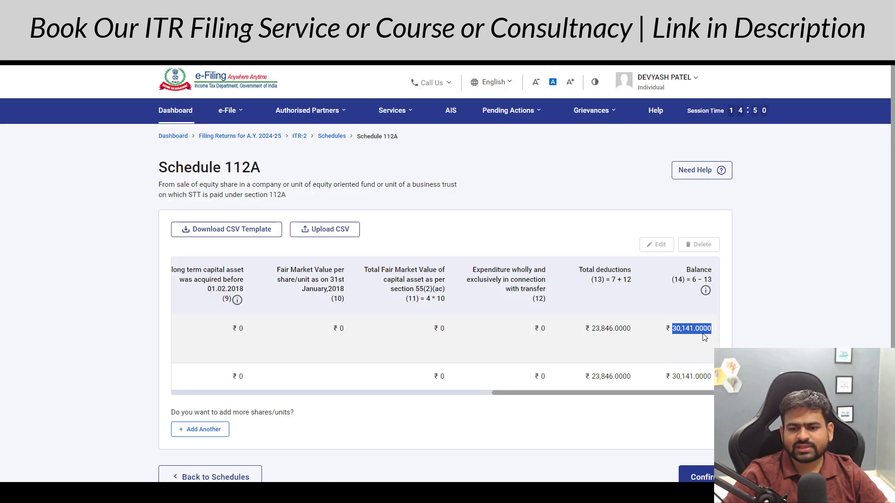
{"action": "key", "text": "alt+Tab"}
{"action": "left_click", "coordinate": [140, 296]}
{"action": "left_click", "coordinate": [193, 295]}
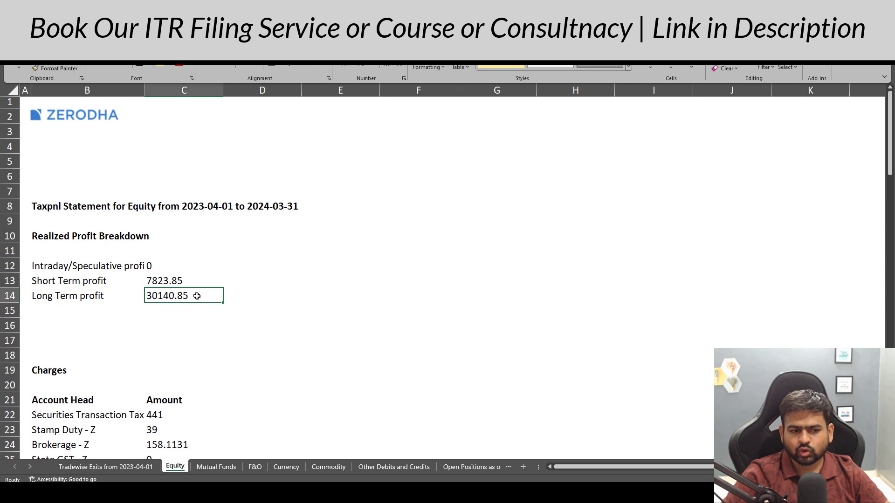
{"action": "key", "text": "alt+Tab"}
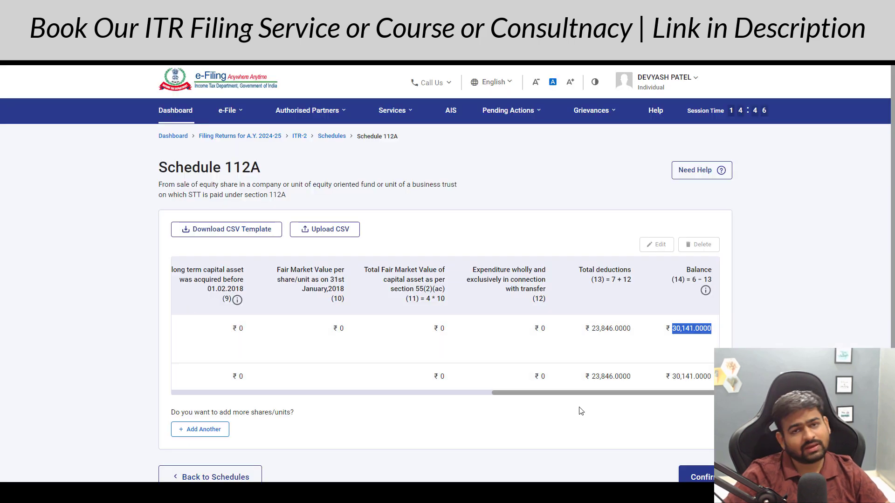
Step: Review the dividends received during the year on Excel's Equity Dividends sheet
{"action": "key", "text": "alt+Tab"}
{"action": "left_click", "coordinate": [373, 467]}
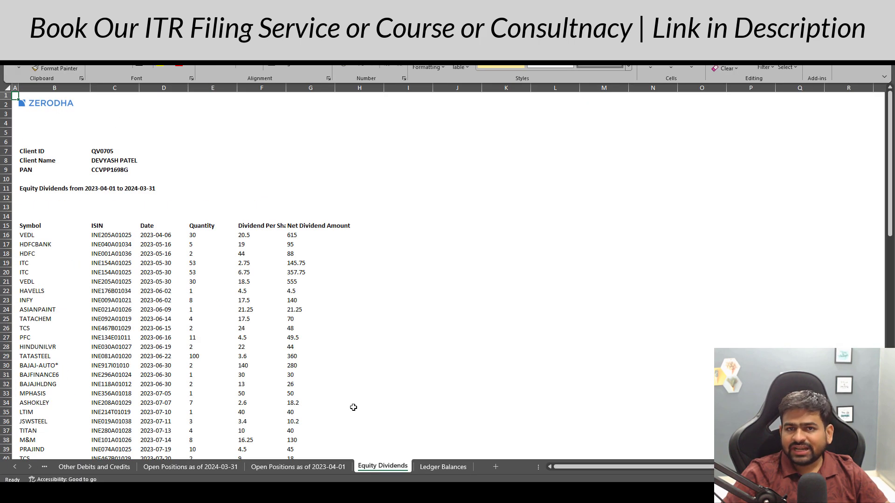
{"action": "scroll", "coordinate": [387, 396], "scroll_direction": "down", "scroll_amount": 4}
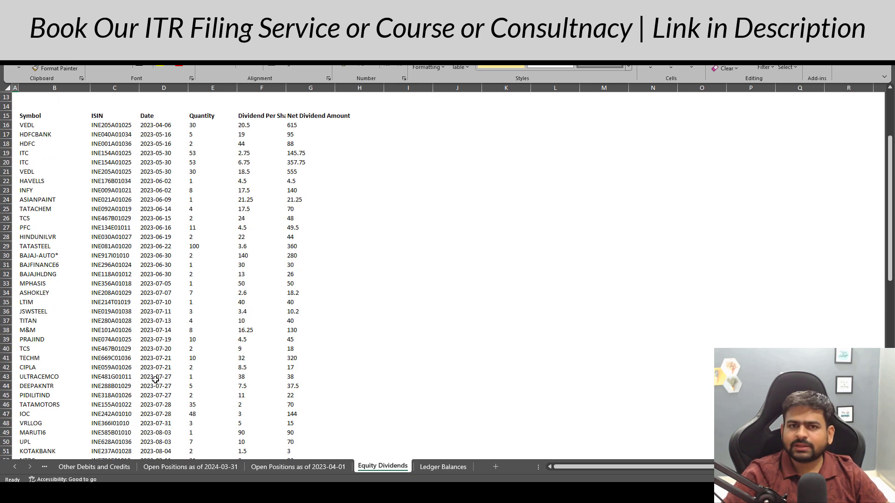
Step: Open the portal's Schedule Other Sources, expand the gross dividends and update the dividend income to 8,154
{"action": "key", "text": "alt+Tab"}
{"action": "left_click", "coordinate": [395, 354]}
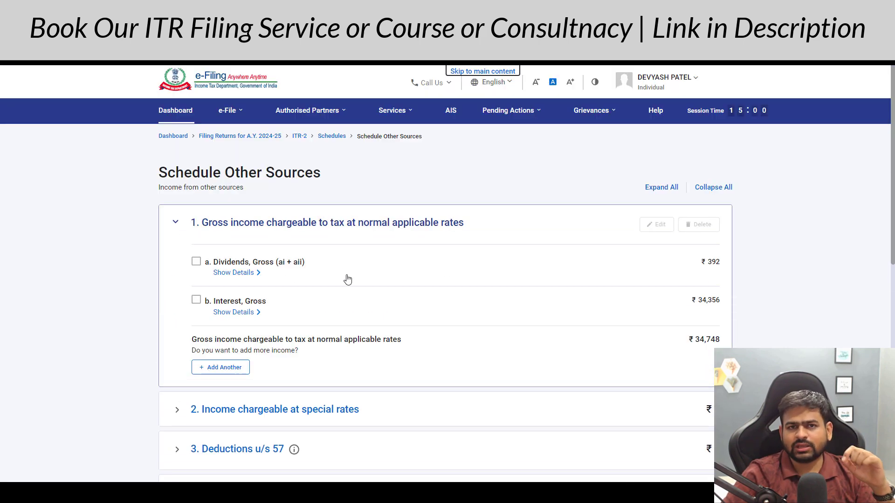
{"action": "left_click", "coordinate": [244, 274]}
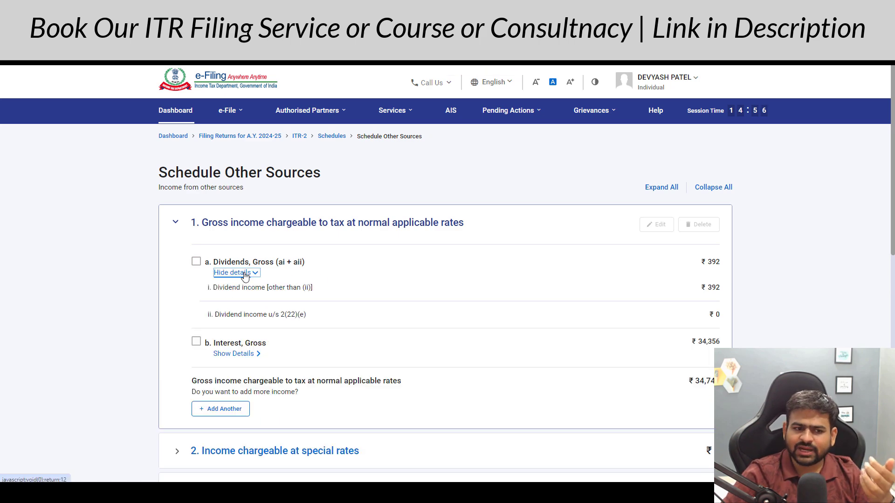
{"action": "left_click", "coordinate": [243, 273]}
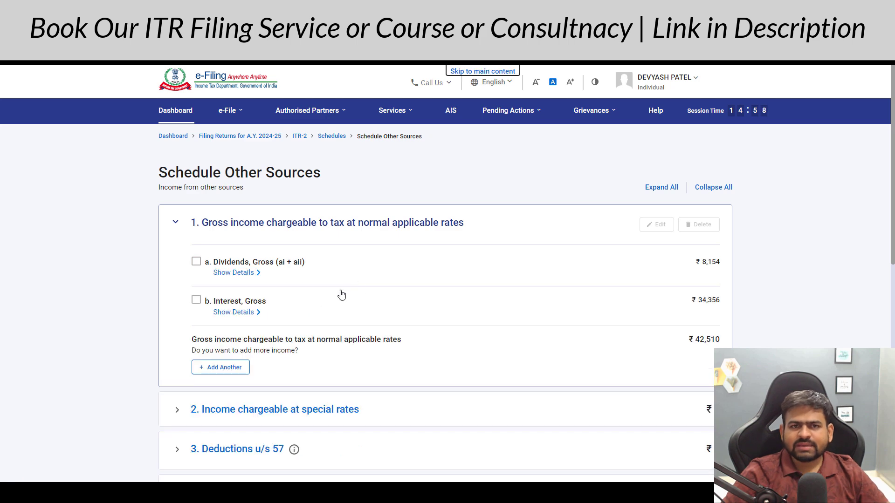
Step: Review the gross interest breakdown and open it for editing to check the interest from deposits
{"action": "left_click", "coordinate": [255, 313]}
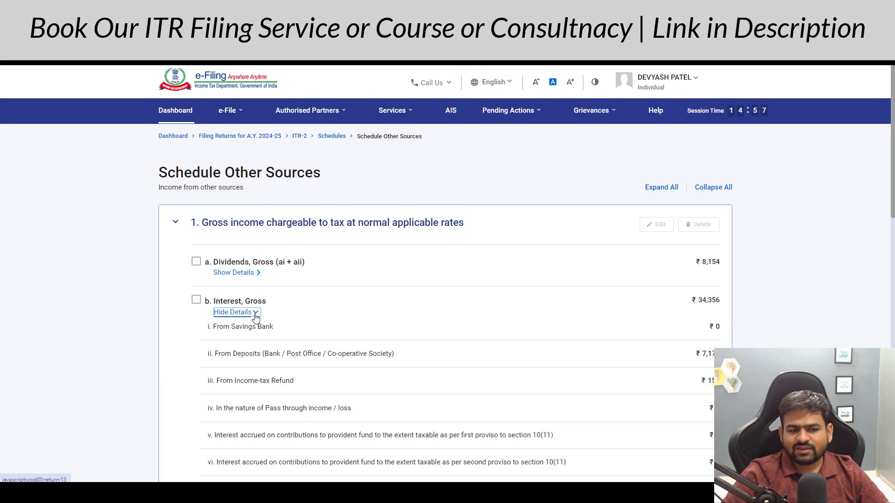
{"action": "left_click", "coordinate": [196, 301]}
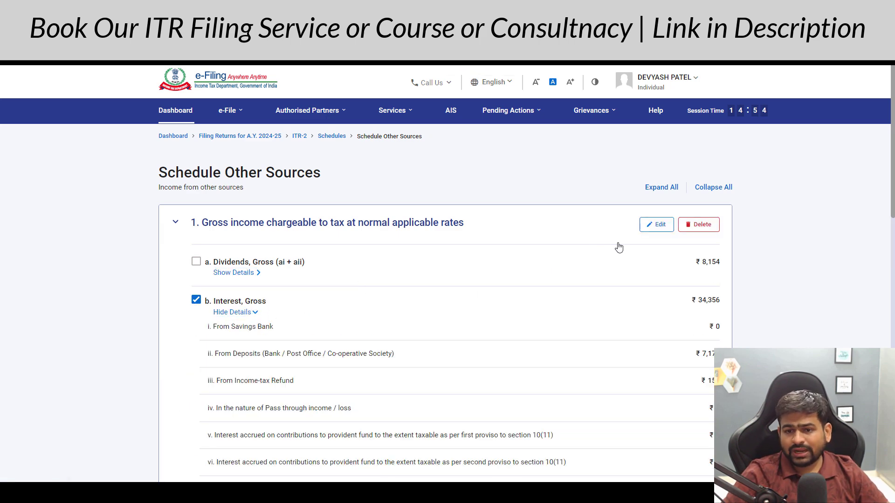
{"action": "left_click", "coordinate": [655, 225]}
{"action": "left_click", "coordinate": [650, 350]}
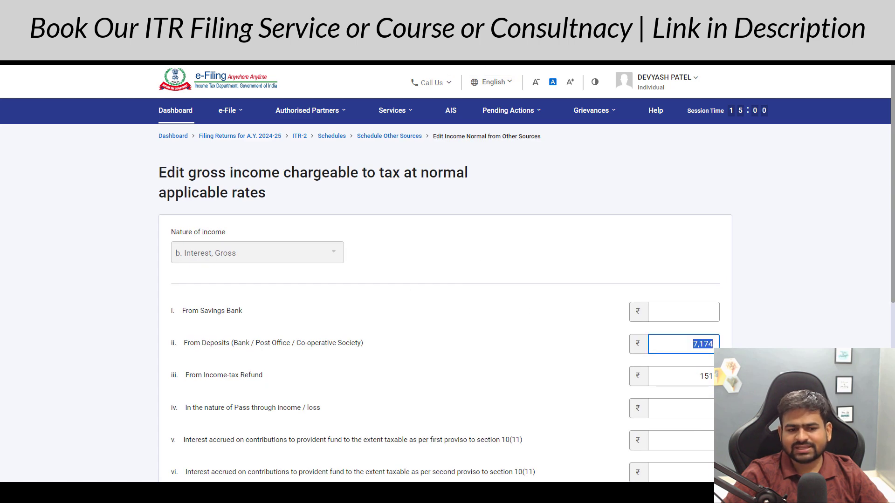
Step: Open Schedule CYLA from the schedules list, review the current year set-off table and confirm the schedule
{"action": "scroll", "coordinate": [649, 350], "scroll_direction": "down", "scroll_amount": 5}
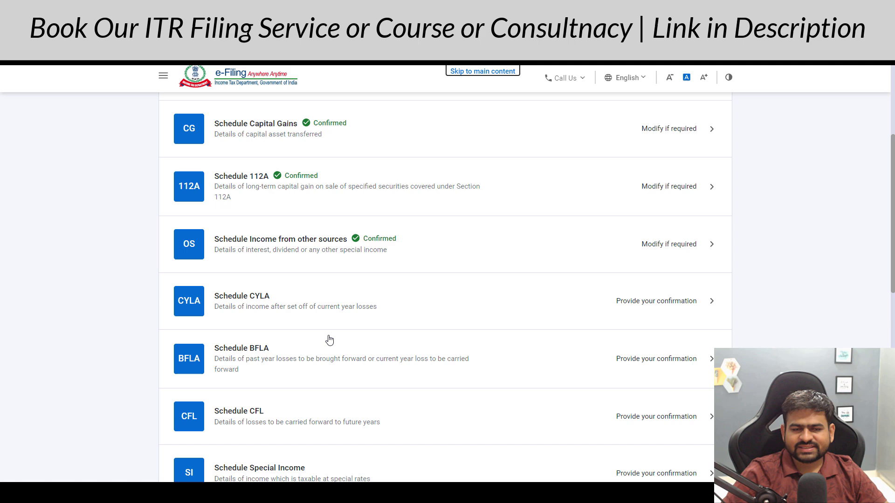
{"action": "scroll", "coordinate": [327, 336], "scroll_direction": "down", "scroll_amount": 1}
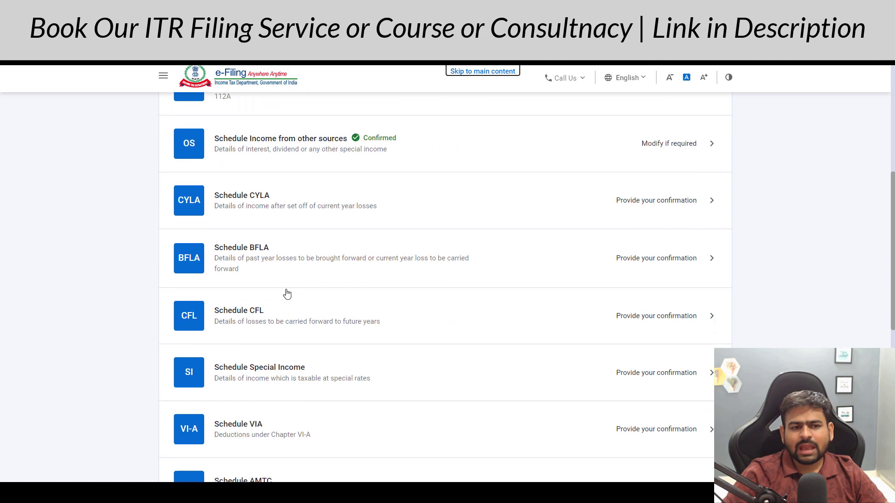
{"action": "left_click", "coordinate": [295, 202]}
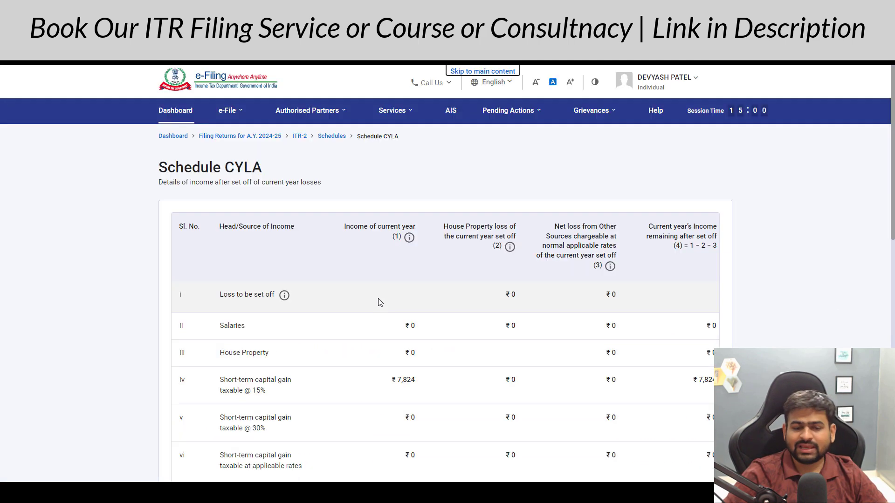
{"action": "scroll", "coordinate": [410, 310], "scroll_direction": "down", "scroll_amount": 5}
{"action": "scroll", "coordinate": [415, 311], "scroll_direction": "down", "scroll_amount": 5}
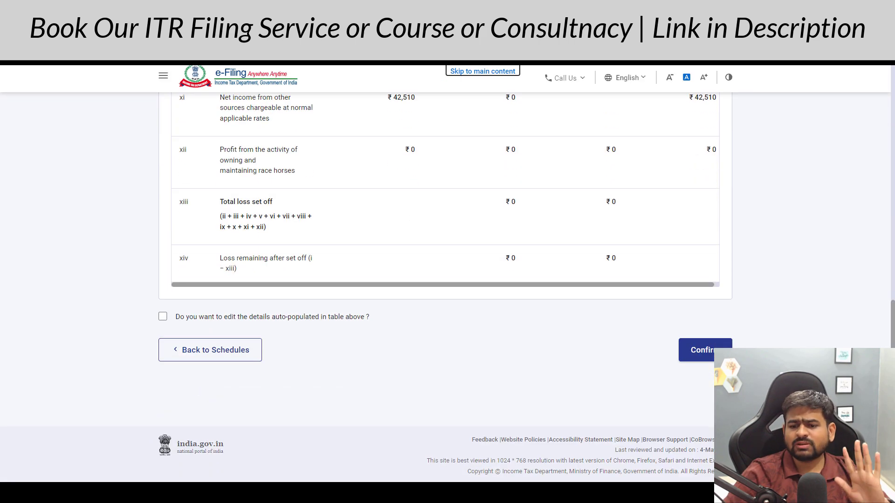
{"action": "left_click", "coordinate": [699, 350]}
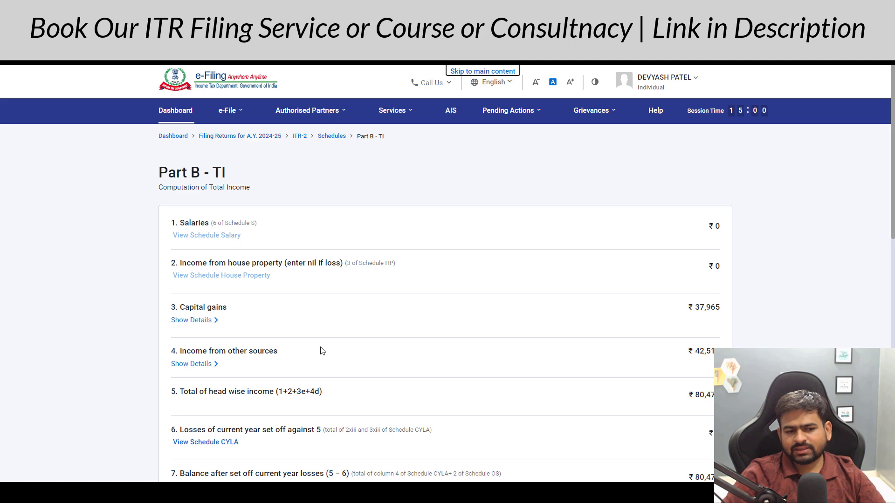
Step: Examine the short-term and long-term capital gains breakdown in Part B - TI
{"action": "scroll", "coordinate": [323, 353], "scroll_direction": "down", "scroll_amount": 3}
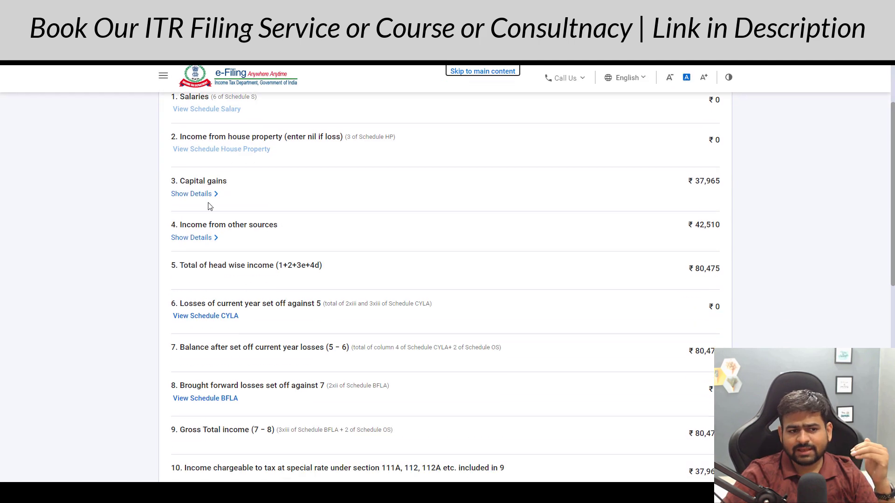
{"action": "left_click", "coordinate": [196, 194]}
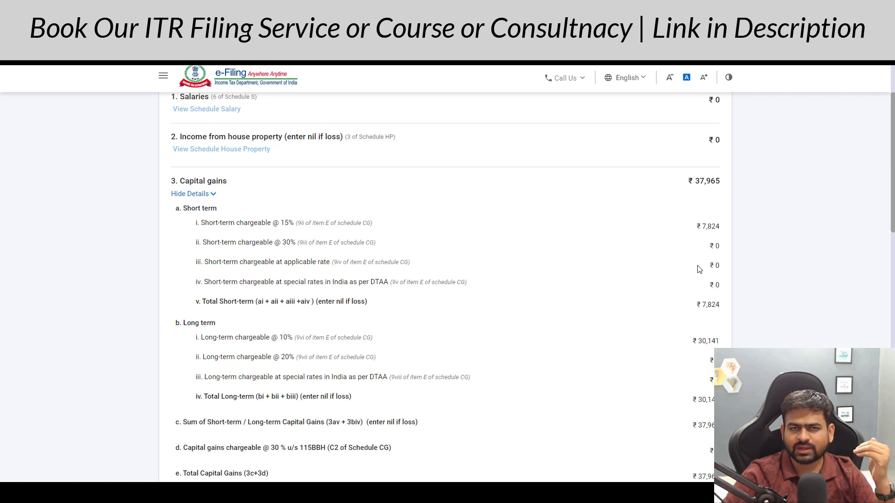
{"action": "scroll", "coordinate": [683, 295], "scroll_direction": "down", "scroll_amount": 2}
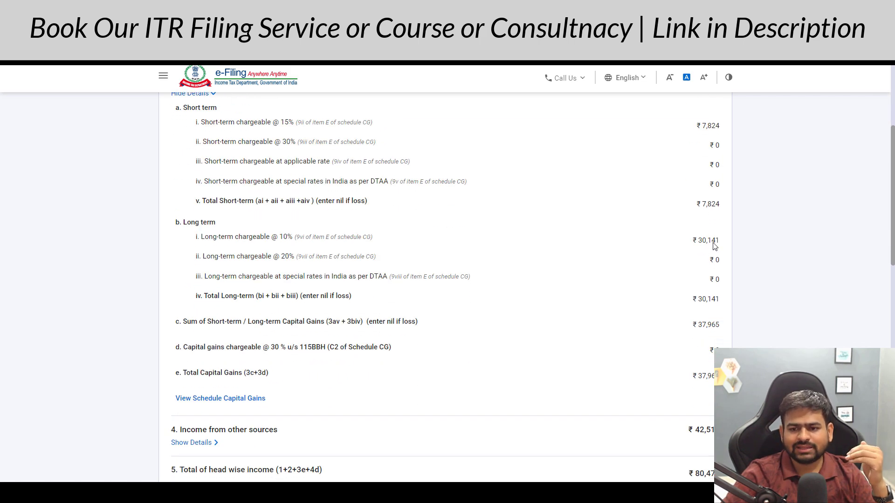